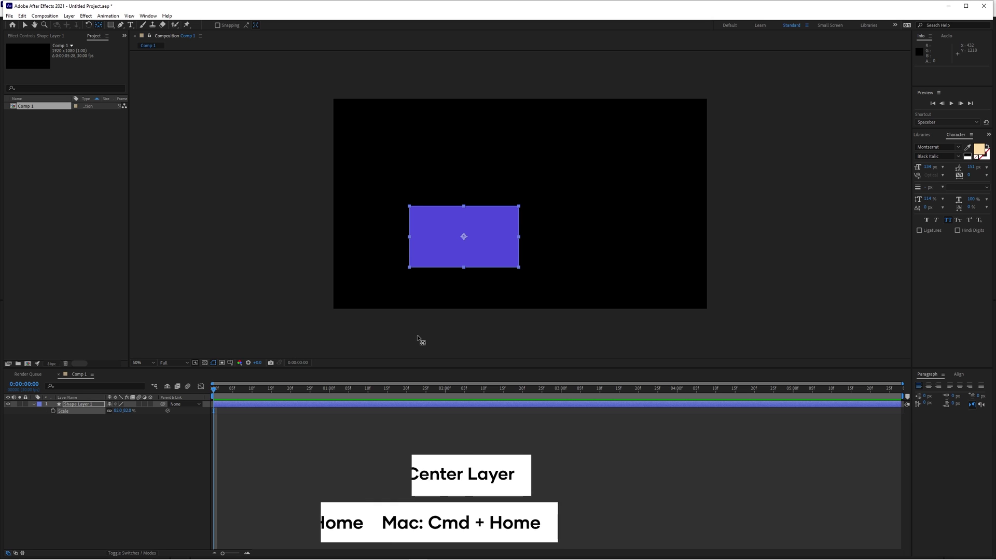
Step: Centre the blue rectangle shape layer in the composition with Ctrl+Home
key(ctrl+Home)
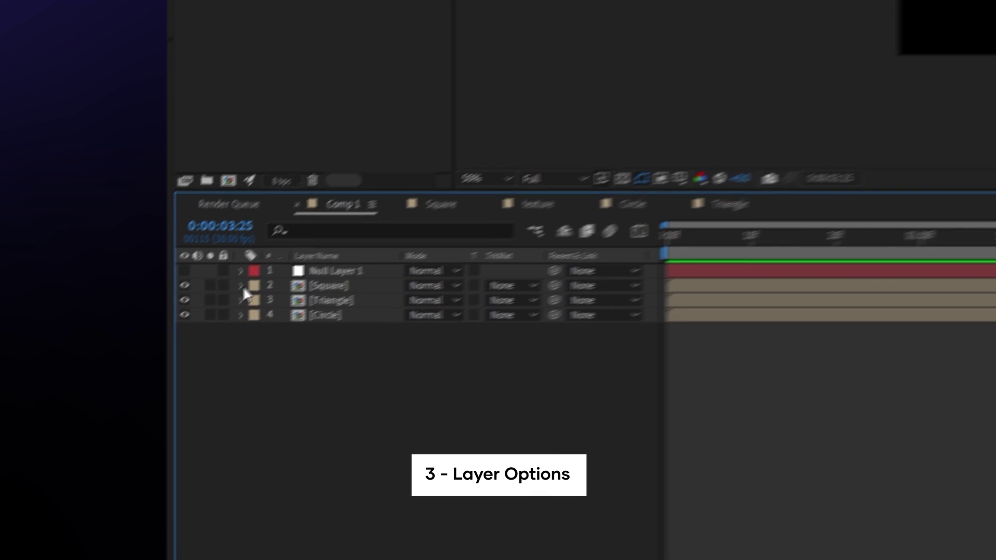
Step: Inspect the Square layer's property groups, then show Null Layer 1's Position, Scale, Rotation and Opacity in turn
click(33, 411)
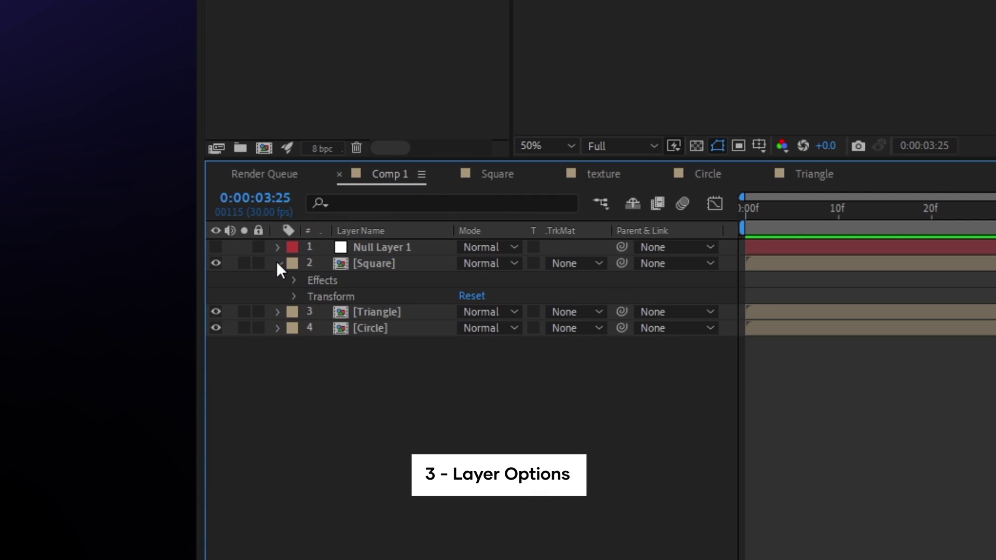
click(293, 280)
click(296, 344)
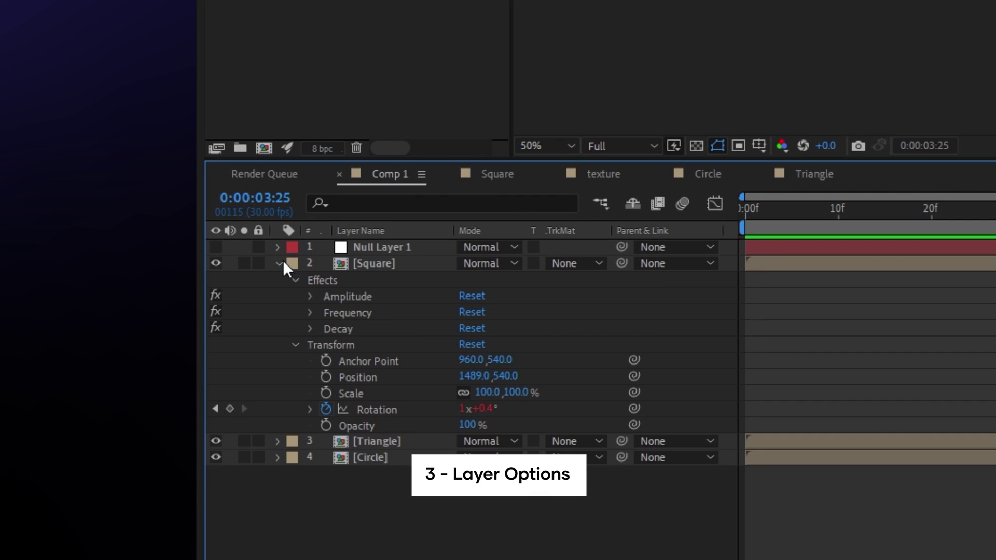
click(281, 262)
click(390, 247)
key(p)
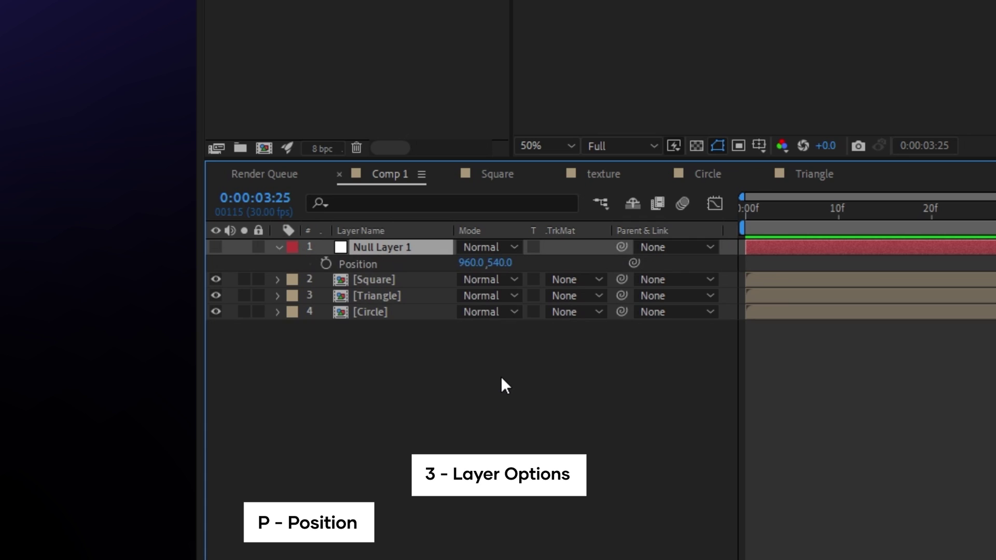
key(s)
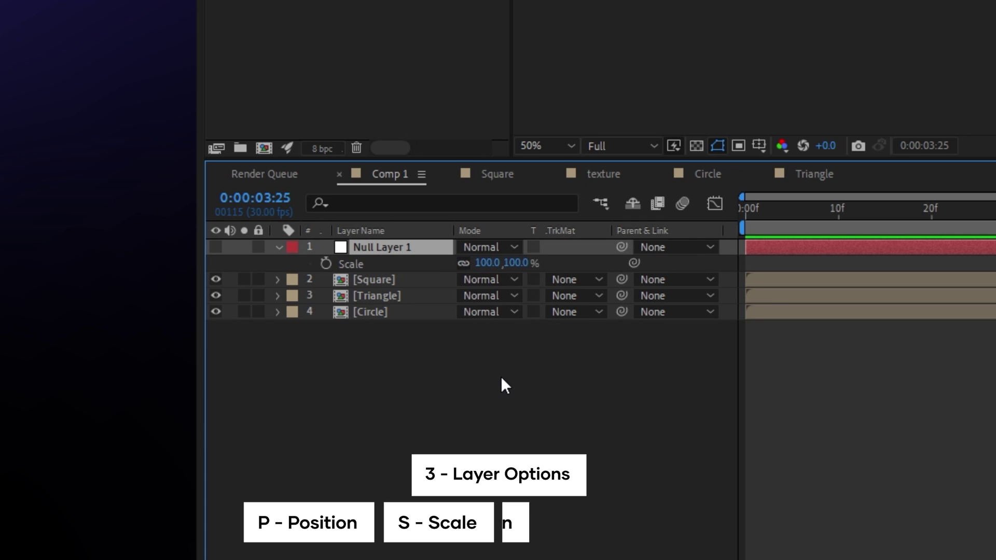
key(r)
key(t)
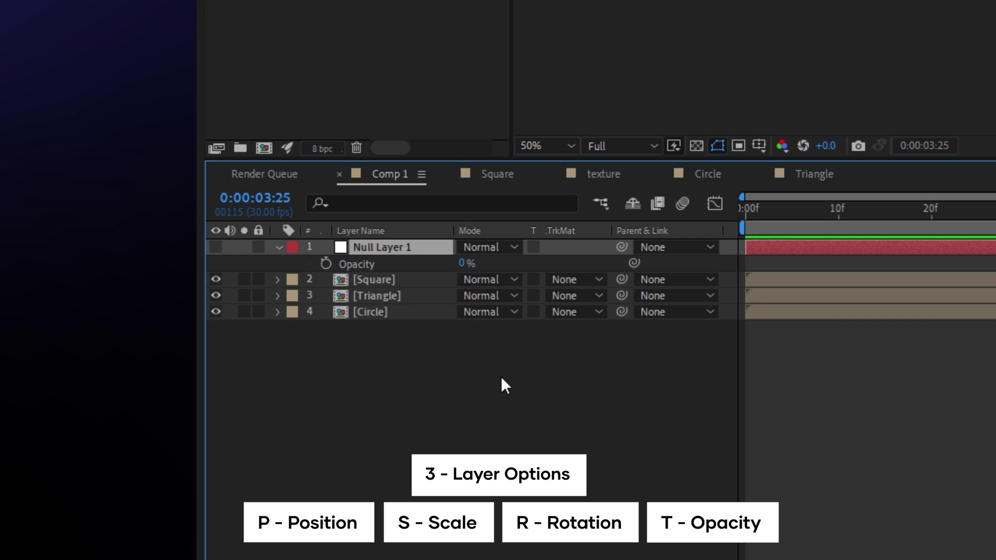
Step: Select all four layers, show their Rotation, and keyframe it at 0:00:02:08
drag(421, 369, 387, 254)
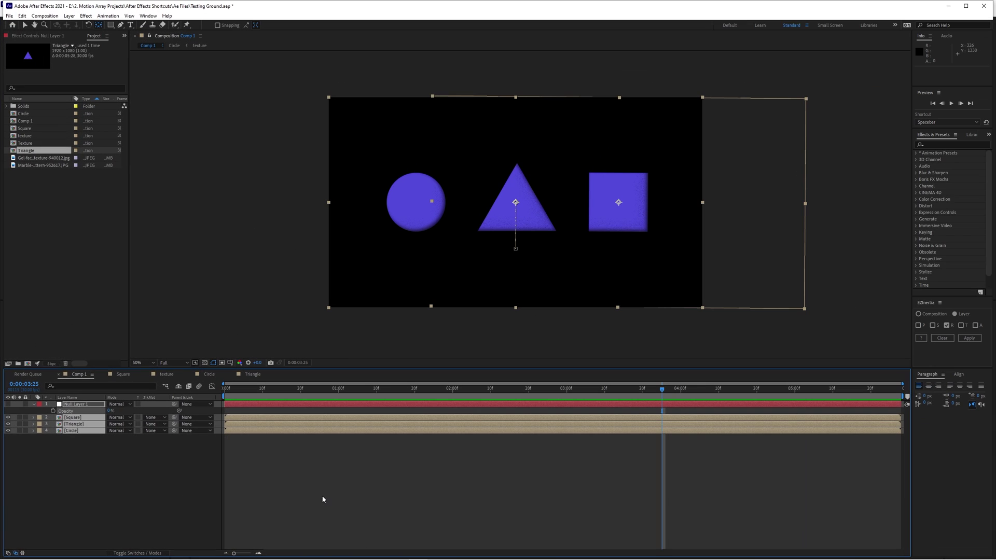
key(r)
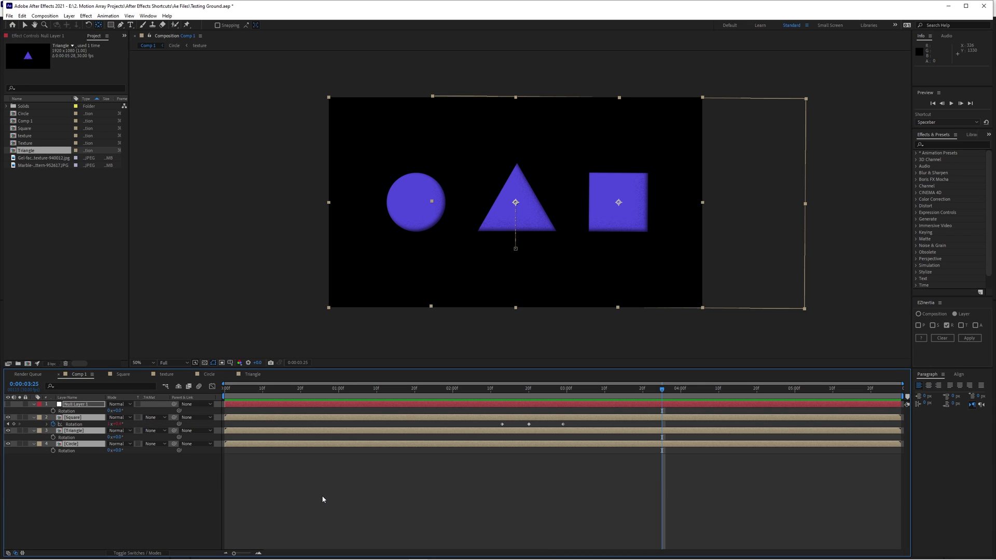
click(483, 388)
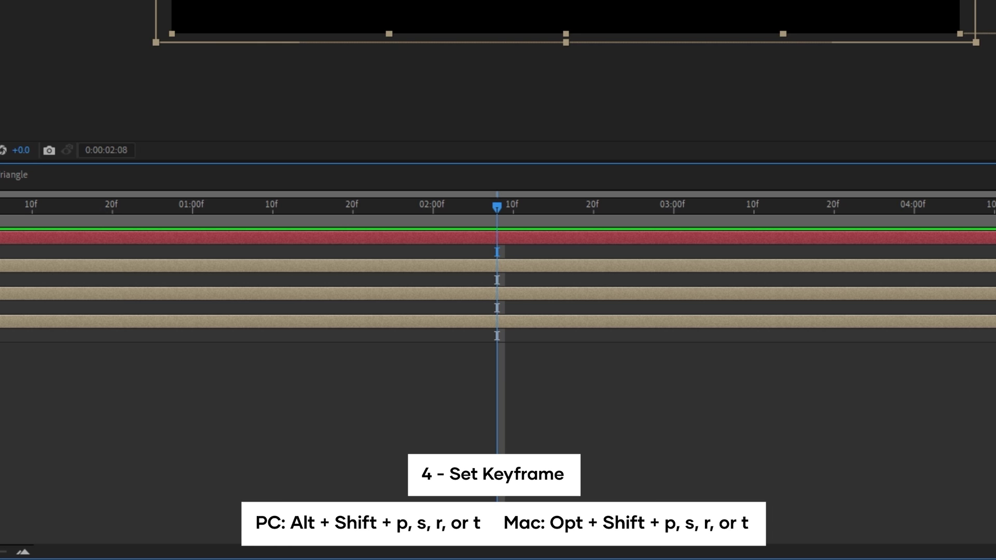
key(alt+shift+p)
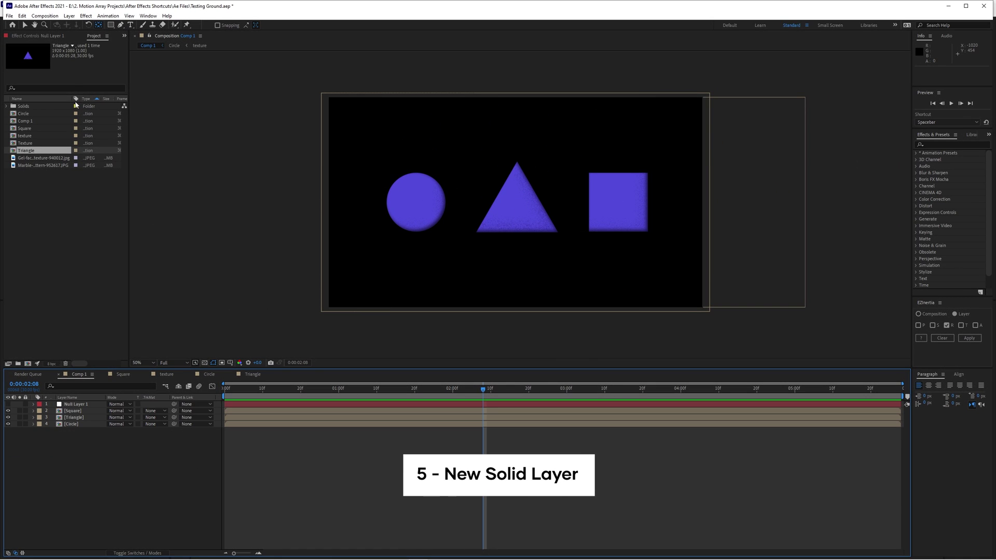
click(70, 17)
mouse_move(104, 25)
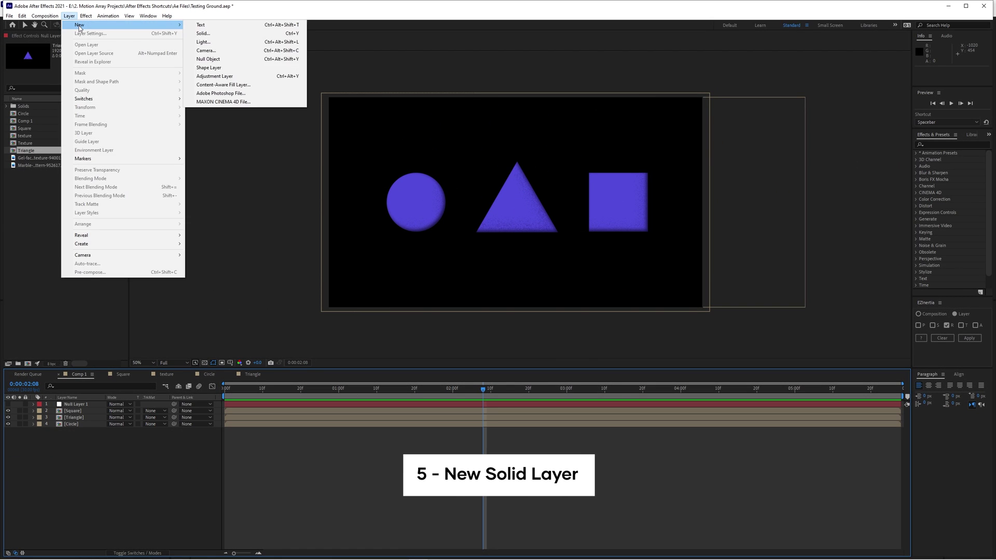
key(ctrl+y)
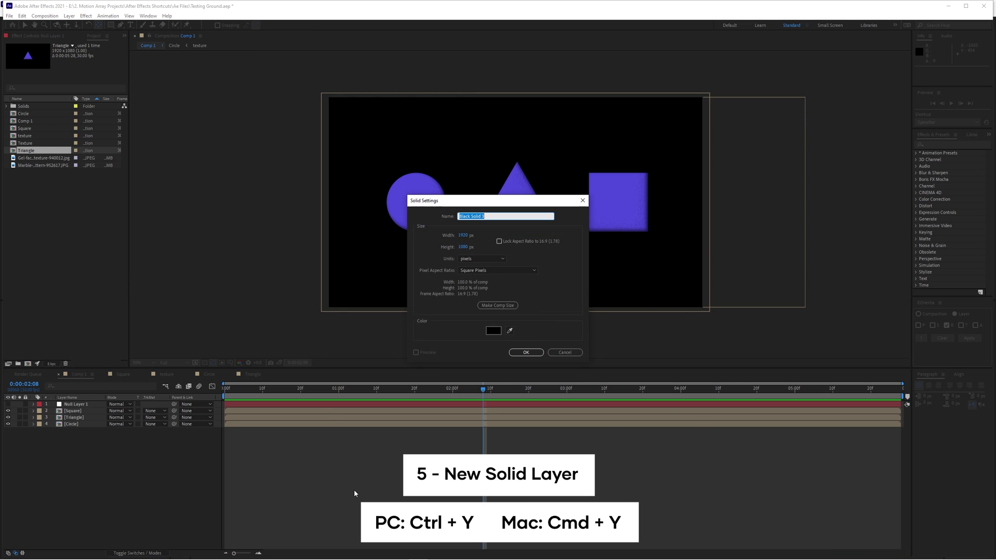
key(Escape)
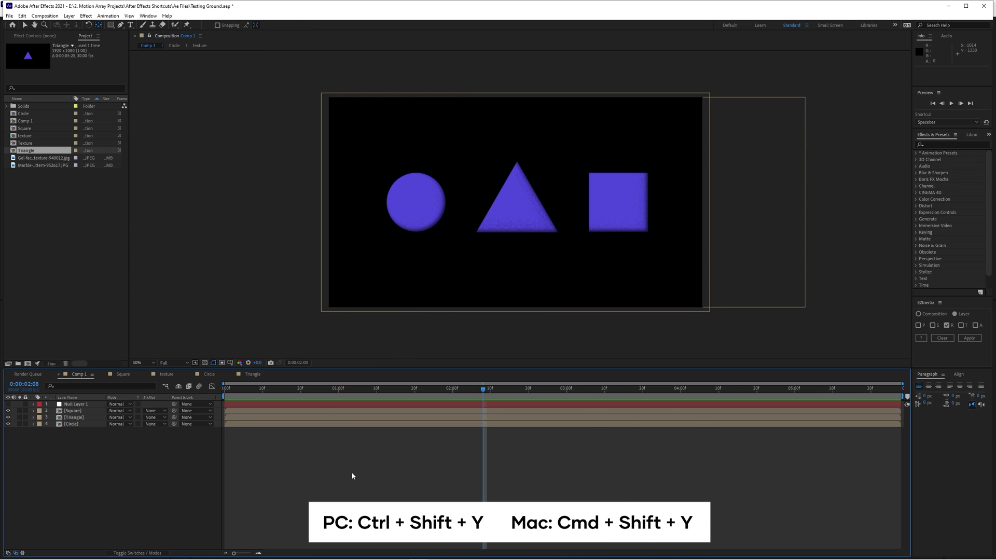
key(ctrl+shift+y)
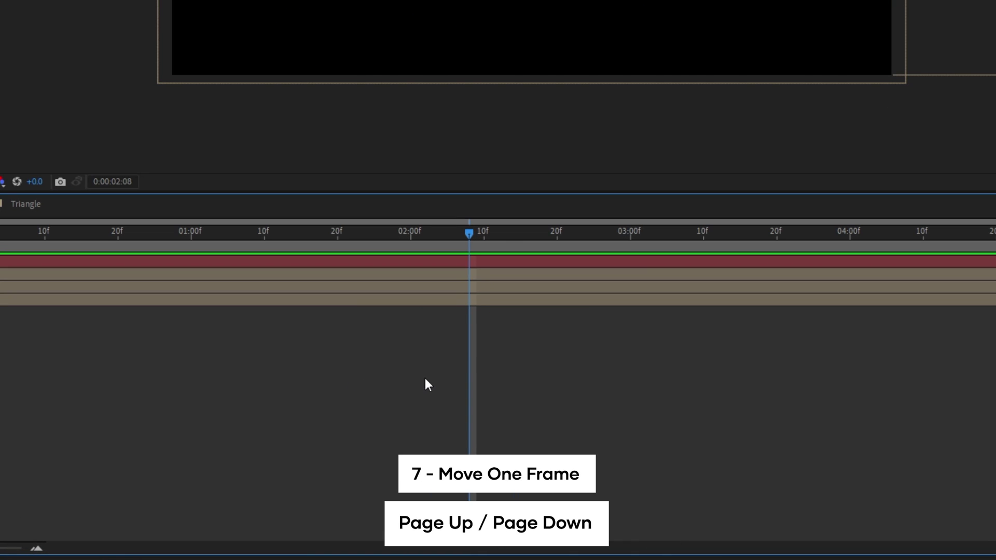
Step: Step the current time by single frames and ten-frame jumps, ending at 0:00:02:08
key(Page_Down)
key(Page_Down)
key(Page_Down)
key(Page_Down)
key(Page_Down)
key(Page_Up)
key(Page_Up)
key(Page_Up)
key(Page_Up)
key(Page_Up)
key(Page_Up)
key(Page_Up)
key(Page_Up)
key(Page_Down)
key(Page_Down)
key(Page_Down)
key(ctrl+Right)
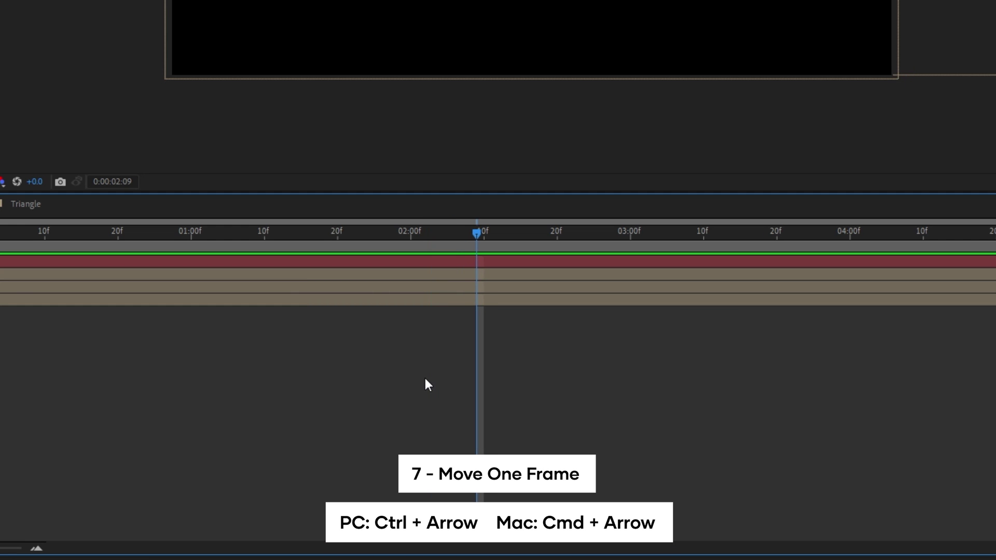
key(ctrl+Right)
key(ctrl+Right)
key(ctrl+Right)
key(ctrl+Right)
key(ctrl+Right)
key(ctrl+Right)
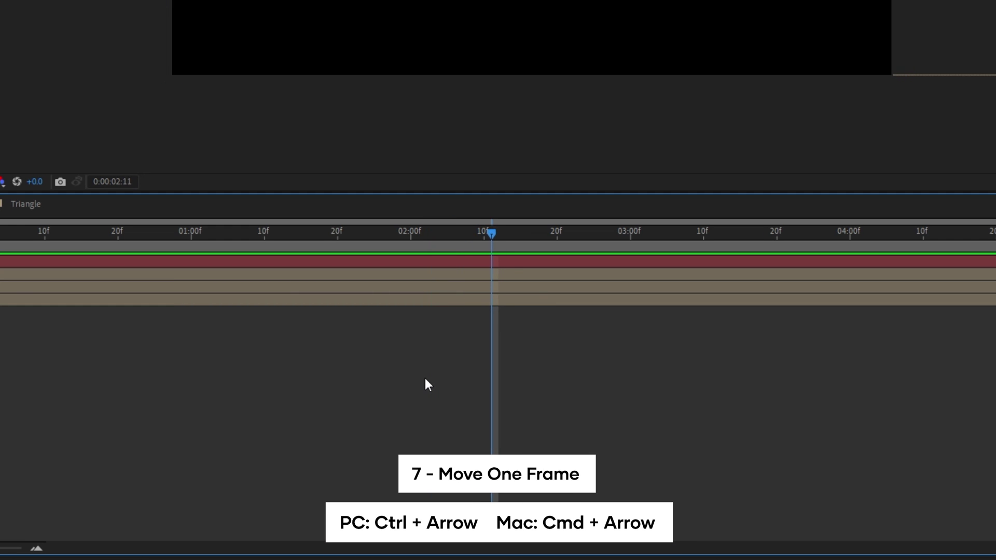
key(ctrl+Left)
key(ctrl+Left)
key(ctrl+Left)
key(ctrl+Left)
key(ctrl+Left)
key(ctrl+Left)
key(ctrl+Left)
key(ctrl+Left)
key(ctrl+Left)
key(ctrl+Left)
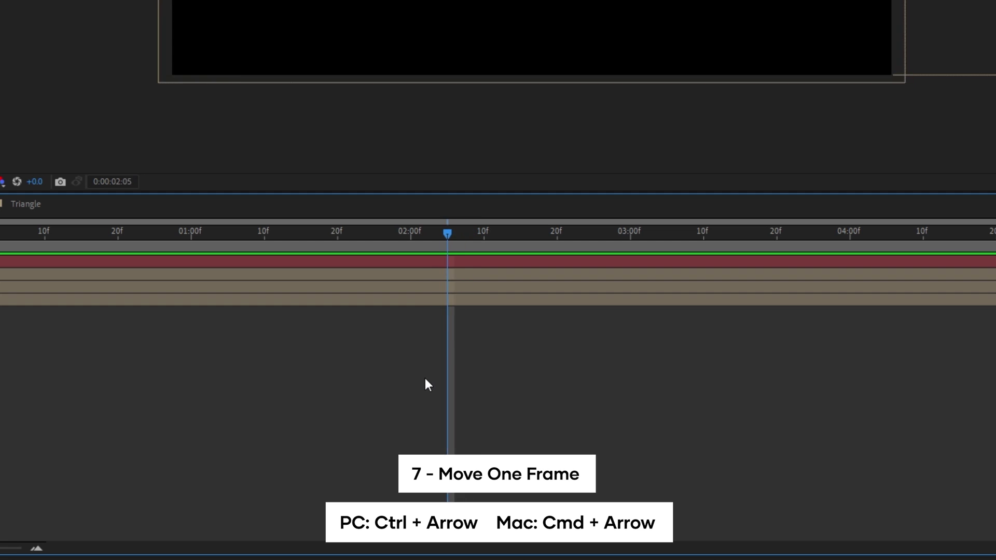
key(ctrl+Right)
key(ctrl+Right)
key(ctrl+Right)
key(ctrl+shift+Right)
key(ctrl+shift+Right)
key(ctrl+shift+Right)
key(ctrl+shift+Right)
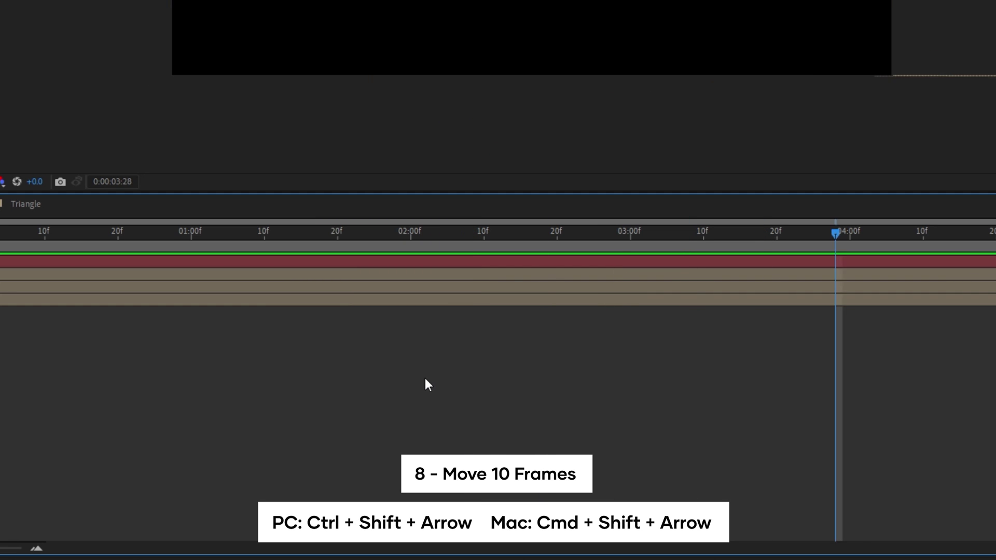
key(ctrl+shift+Left)
key(ctrl+shift+Left)
key(ctrl+shift+Left)
key(ctrl+shift+Left)
key(ctrl+shift+Left)
key(ctrl+shift+Left)
key(ctrl+shift+Left)
key(ctrl+shift+Left)
key(ctrl+shift+Left)
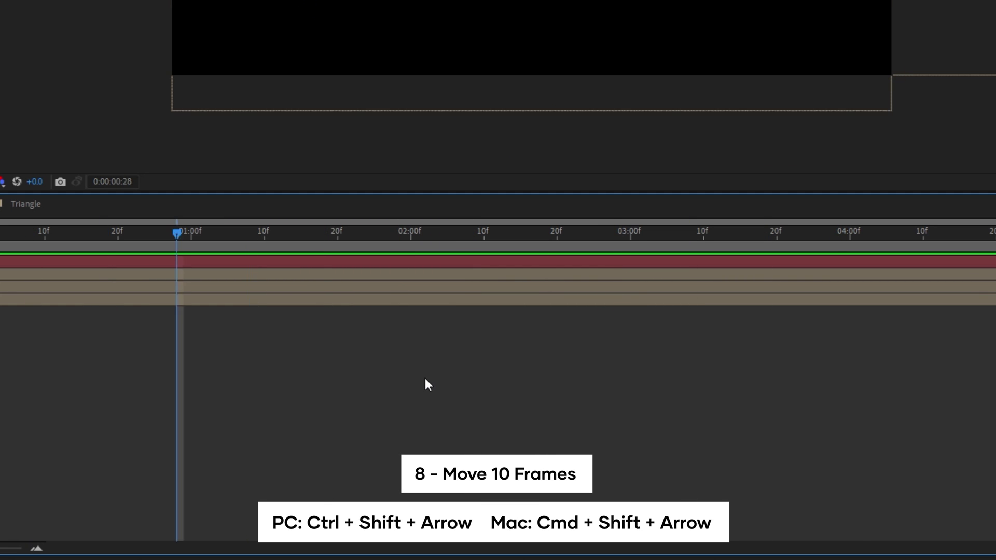
key(ctrl+shift+Right)
key(ctrl+shift+Right)
key(ctrl+shift+Right)
key(ctrl+shift+Right)
key(ctrl+shift+Right)
key(ctrl+shift+Right)
key(ctrl+shift+Left)
key(ctrl+shift+Left)
key(ctrl+shift+Left)
key(ctrl+shift+Right)
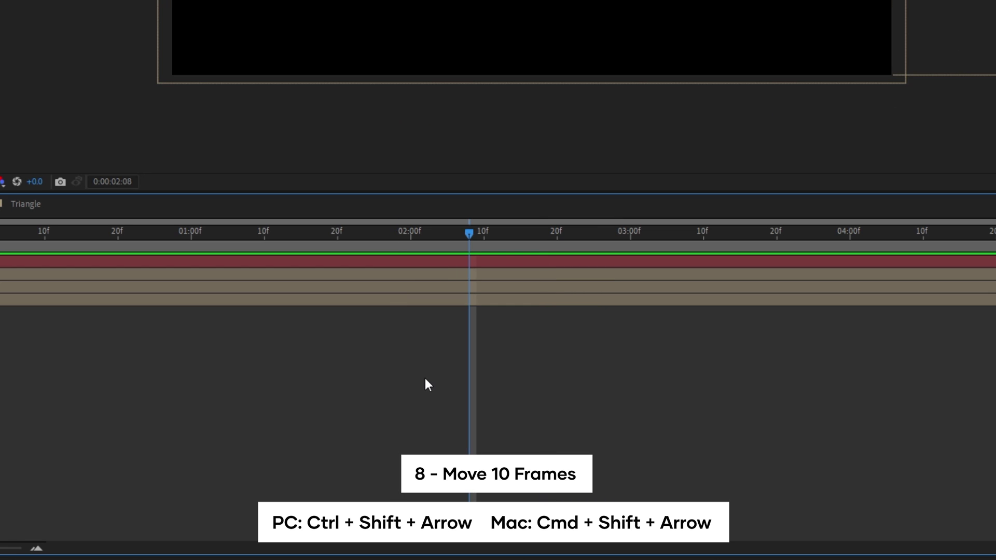
Step: Reveal the Square's Rotation keyframes and nudge the first by one and ten frames, returning it to its original time
click(386, 272)
key(u)
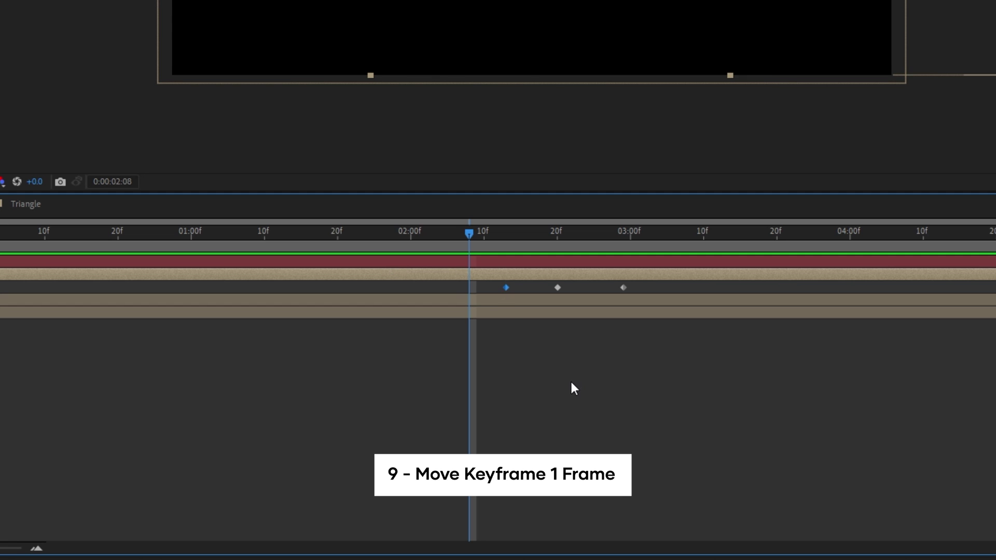
key(alt+Left)
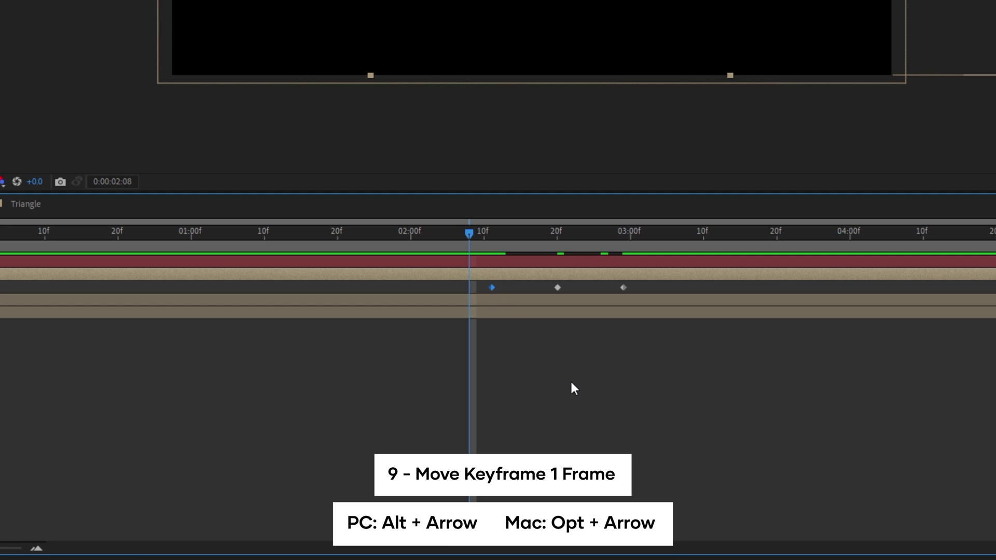
key(alt+Left)
key(alt+Right)
key(alt+Right)
key(alt+Right)
key(alt+Right)
key(alt+Right)
key(alt+Left)
key(alt+Left)
key(alt+shift+Left)
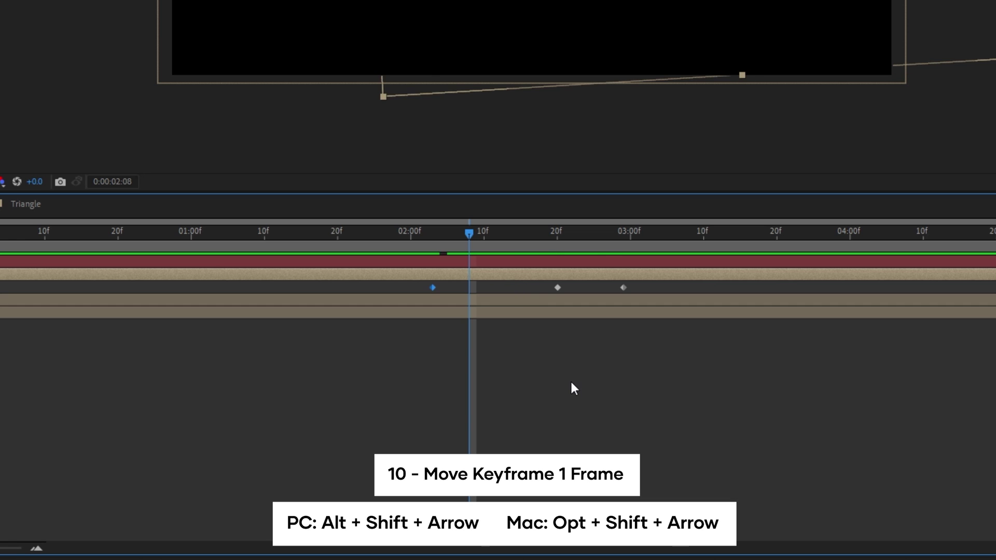
key(alt+shift+Left)
key(alt+shift+Right)
key(alt+shift+Right)
key(alt+shift+Left)
key(alt+shift+Left)
key(alt+shift+Right)
key(alt+shift+Right)
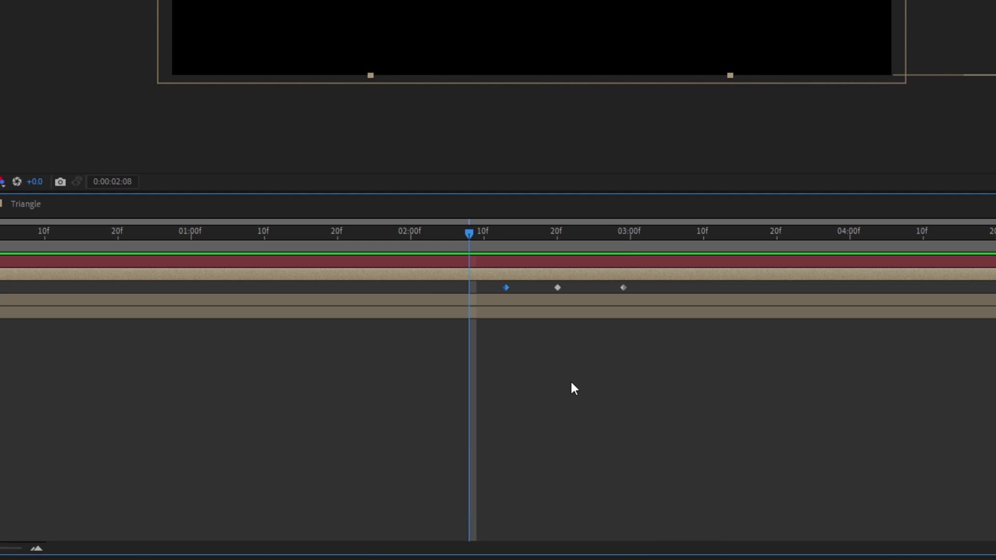
click(571, 383)
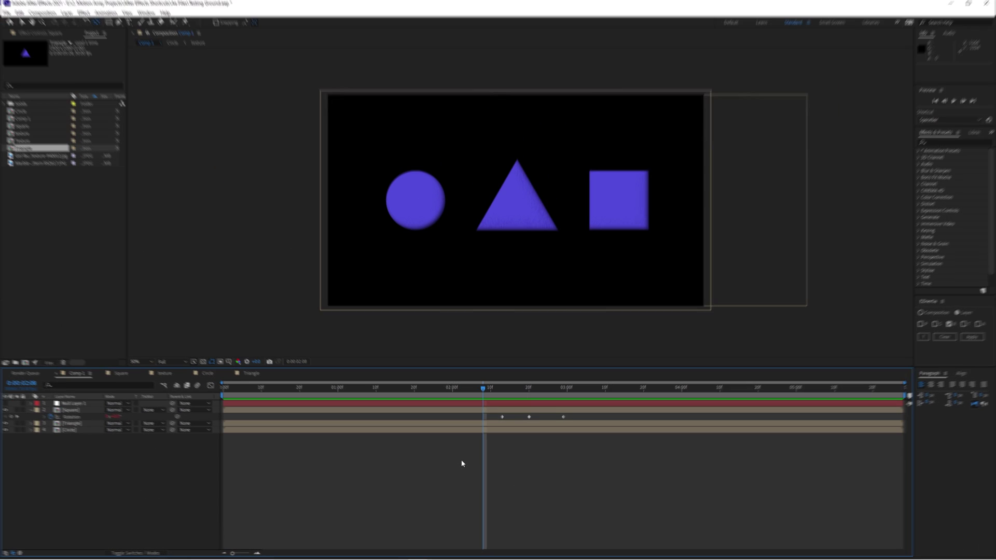
Step: Expand the Triangle layer's Transform group and toggle showing only its keyframed properties
click(34, 424)
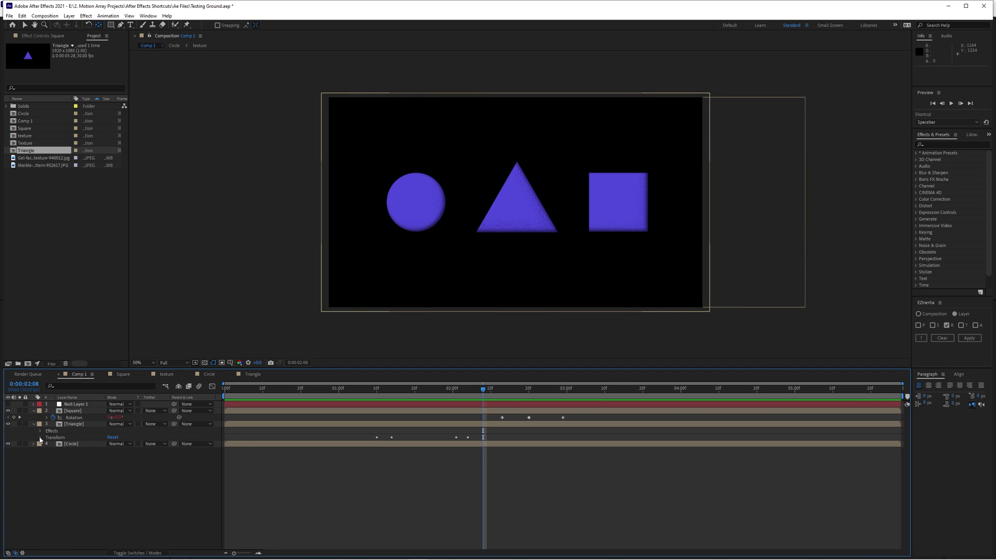
click(40, 438)
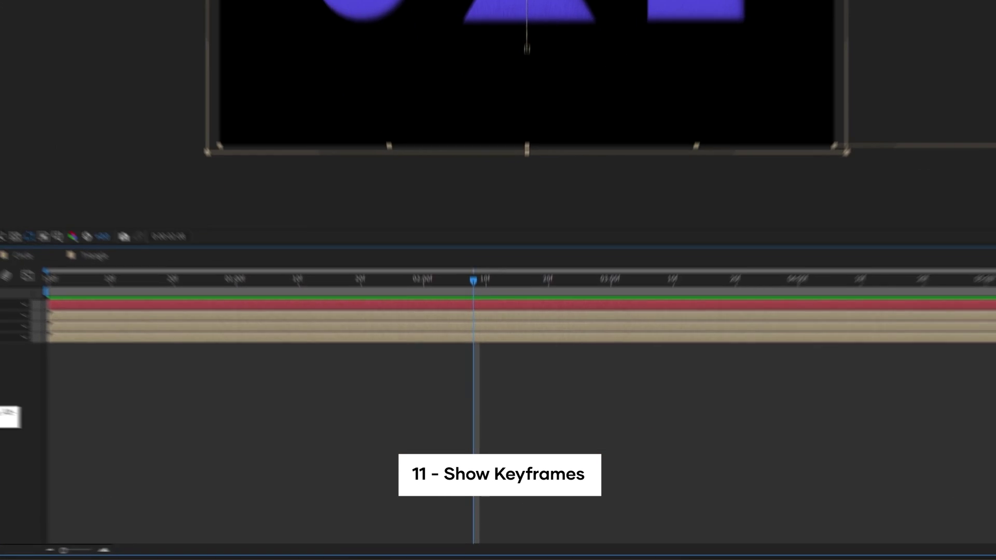
key(u)
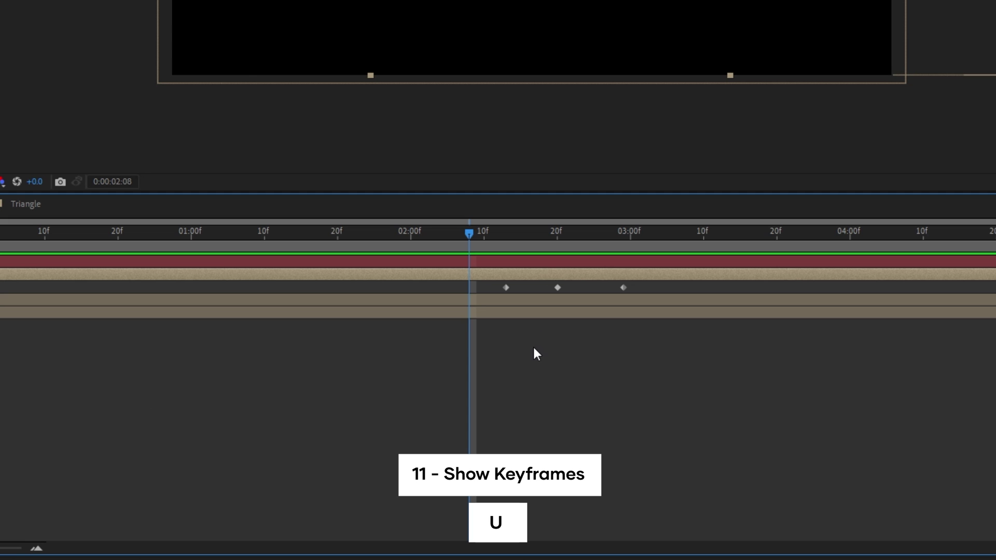
key(u)
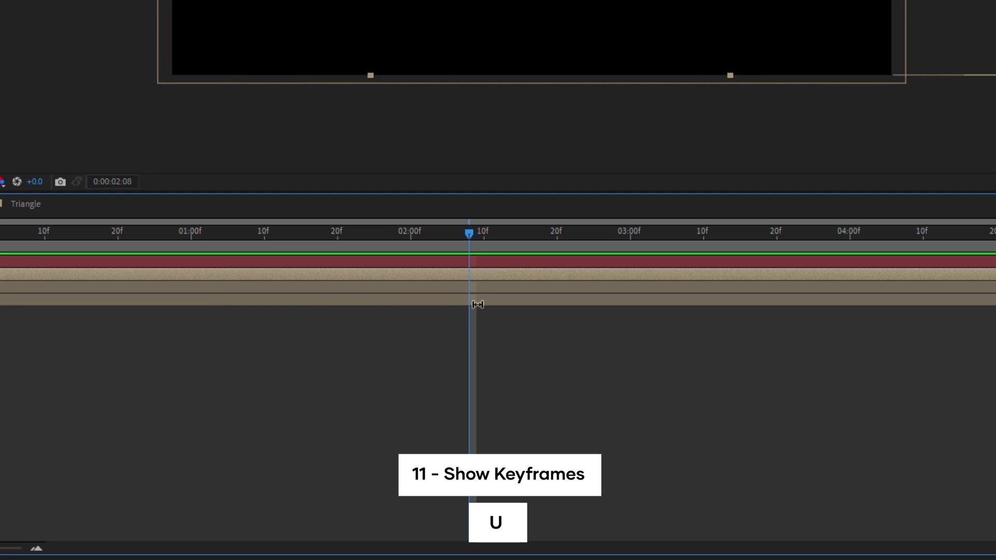
Step: Show all layers' keyframed properties, then all modified properties, then collapse every layer
key(u)
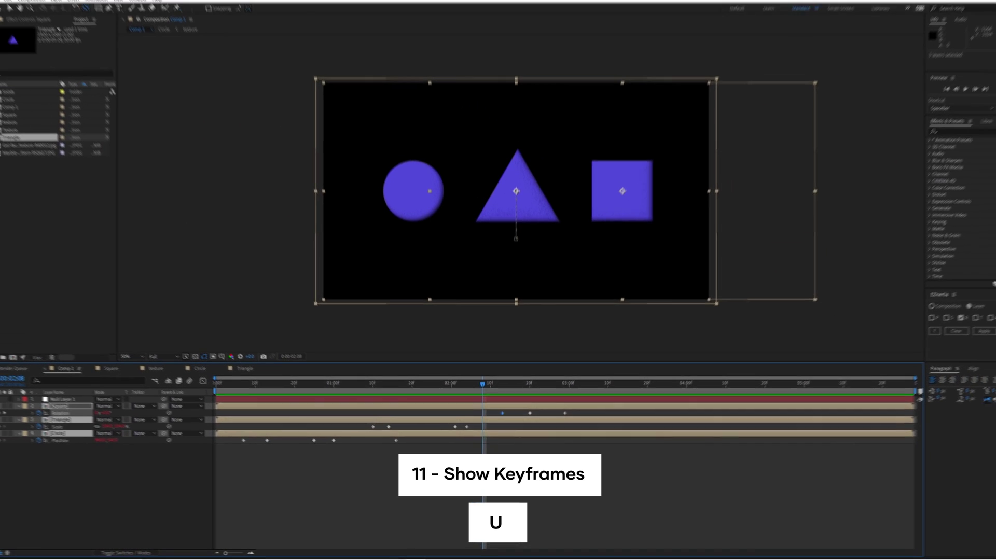
key(u)
key(ctrl+shift+a)
key(u)
key(u)
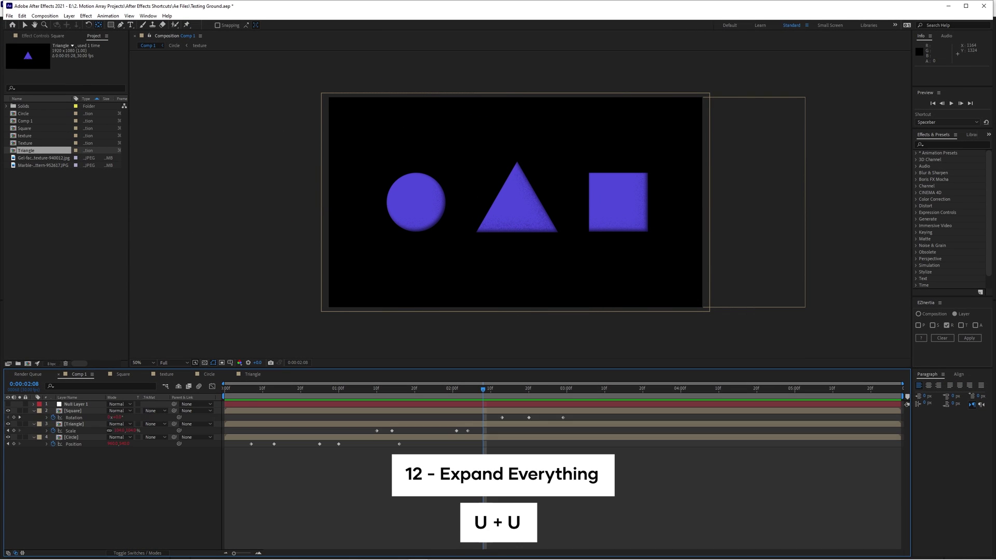
key(u)
key(u)
scroll(114, 472, down, 3)
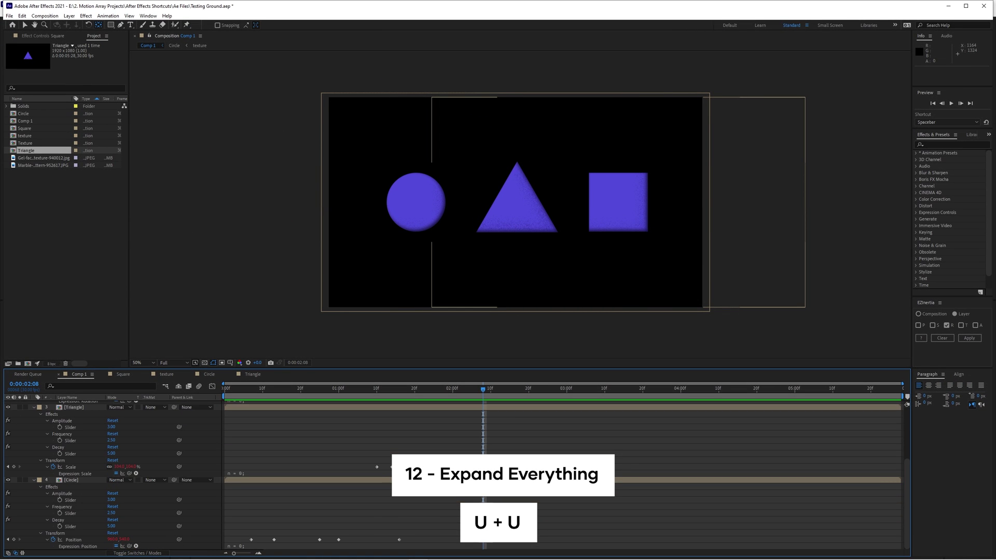
key(ctrl+a)
key(u)
click(510, 479)
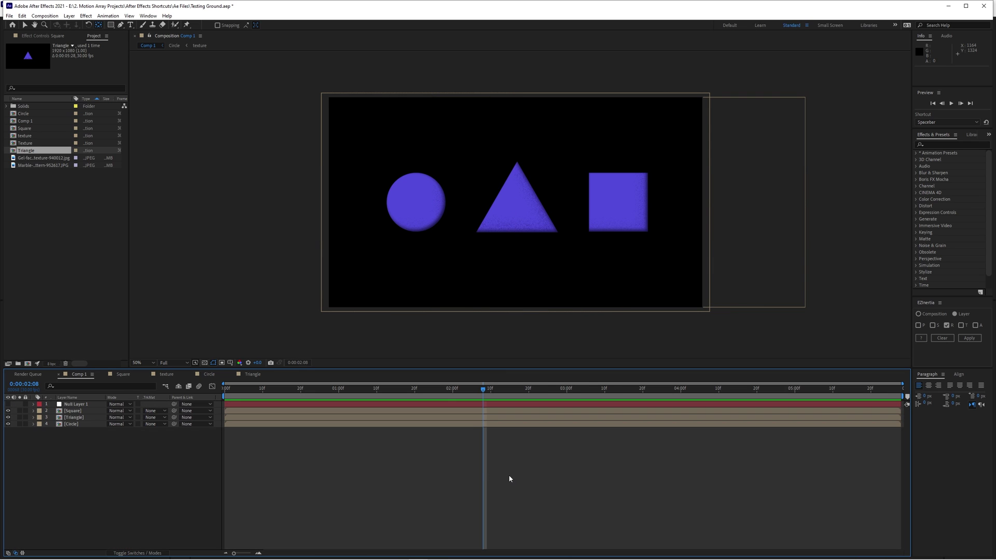
Step: Preview the shape animation, then Alt-stretch the Square's three Rotation keyframes over a longer time span
key(u)
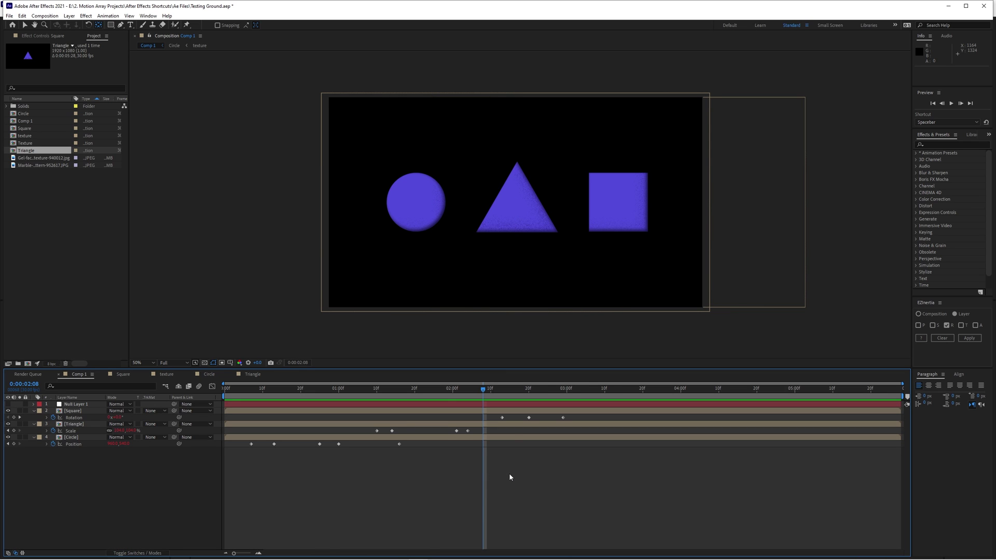
key(space)
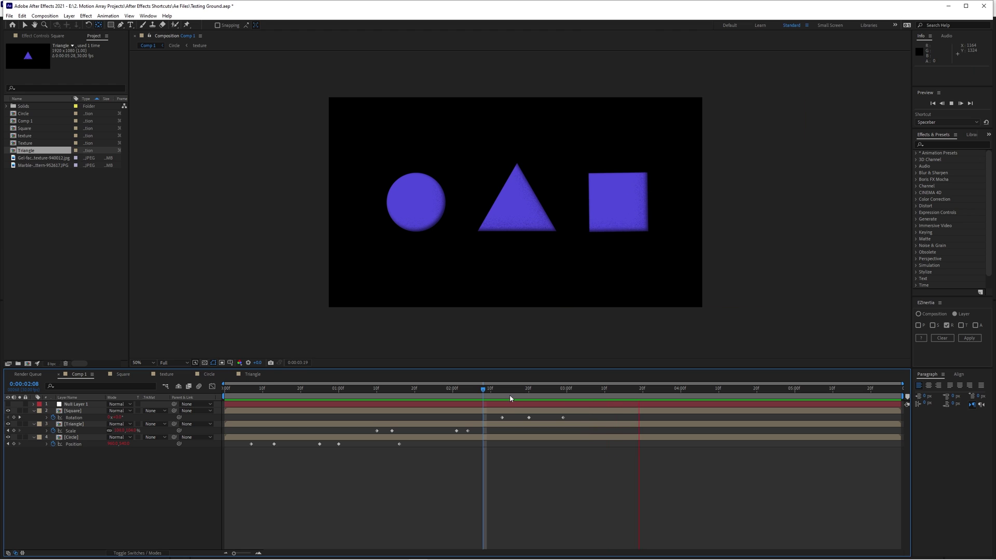
click(502, 390)
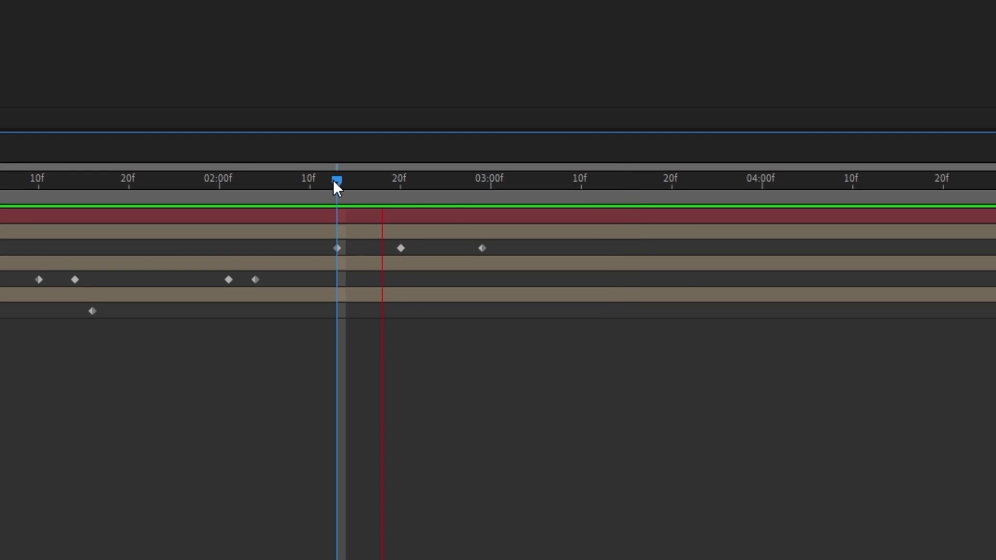
key(space)
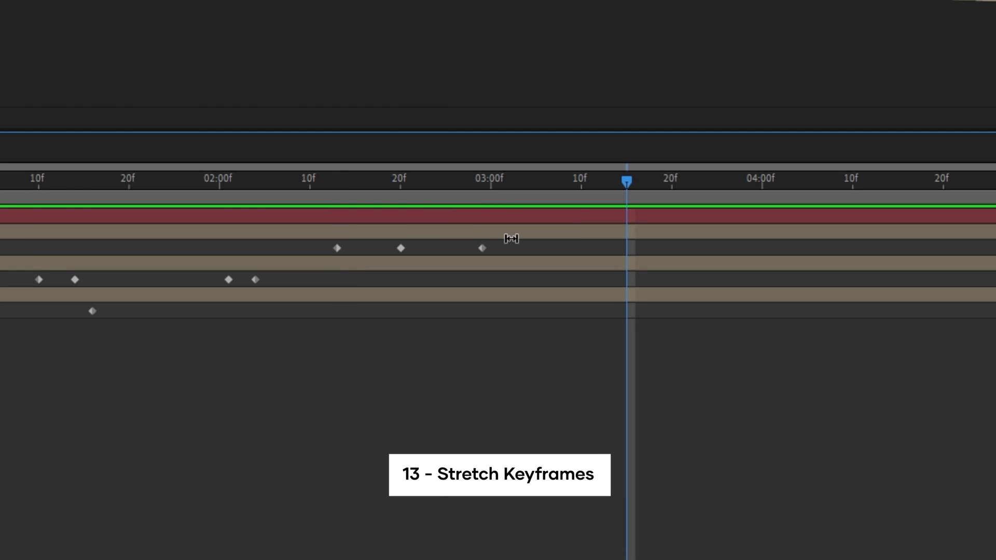
drag(528, 244, 302, 257)
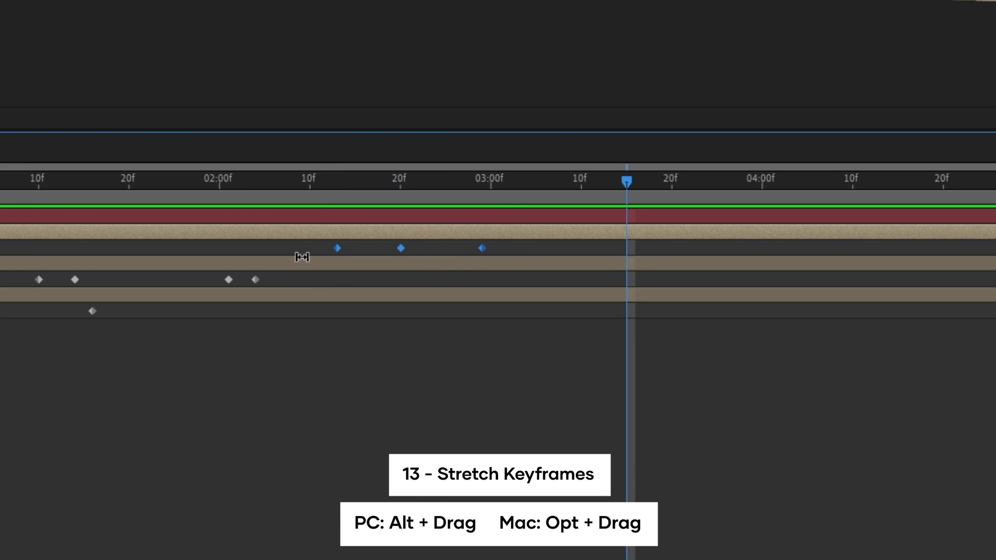
drag(481, 248, 776, 258)
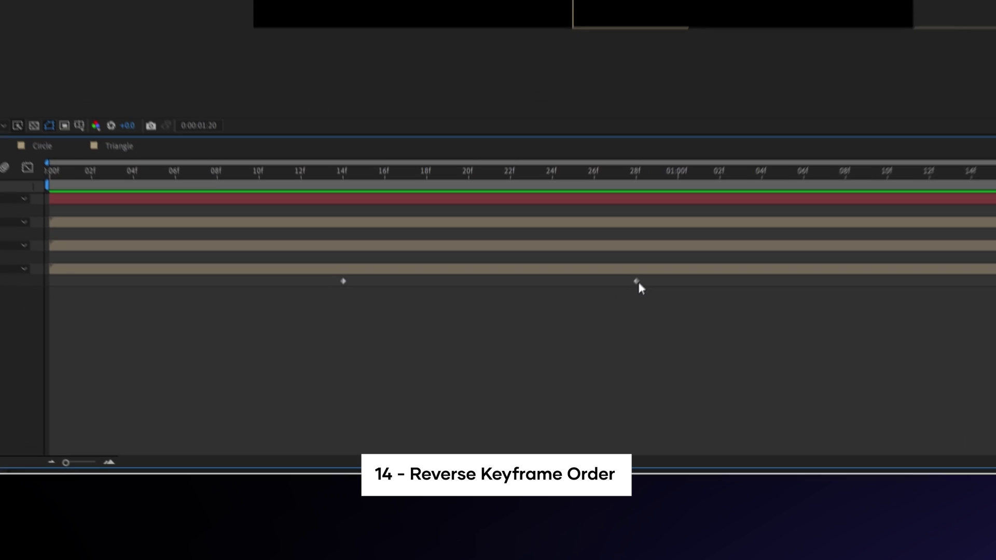
Step: Select both of the circle's Position keyframes, reverse them, and preview from near the start
drag(545, 451, 428, 457)
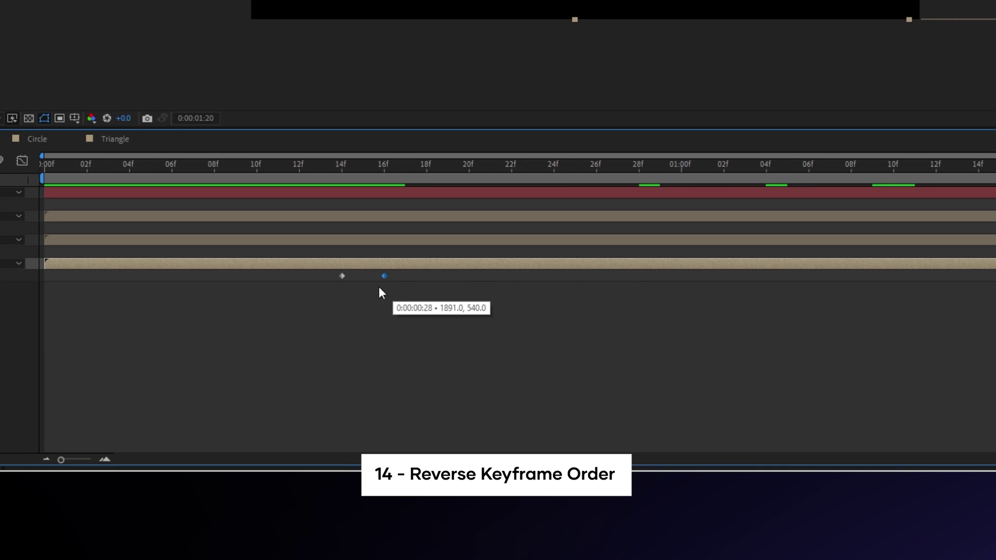
drag(609, 276, 639, 267)
drag(737, 334, 309, 271)
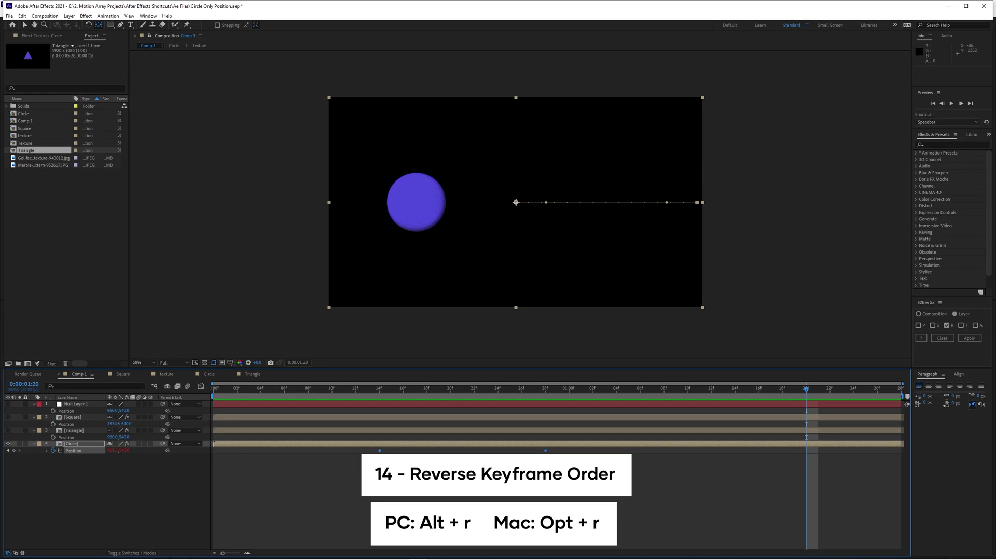
click(320, 388)
key(space)
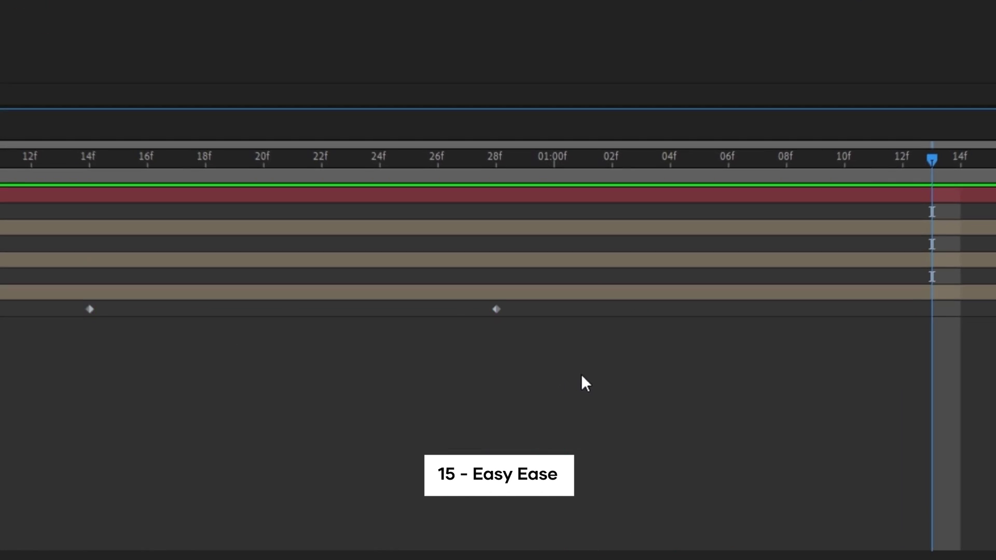
Step: Give the 28f Position keyframe an easy ease, then turn it back to linear
drag(581, 375, 460, 299)
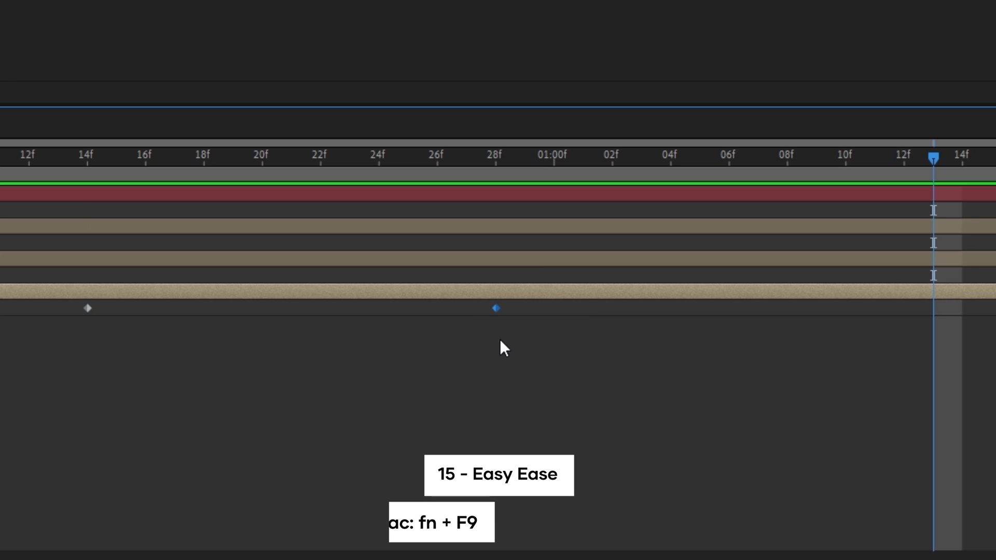
key(F9)
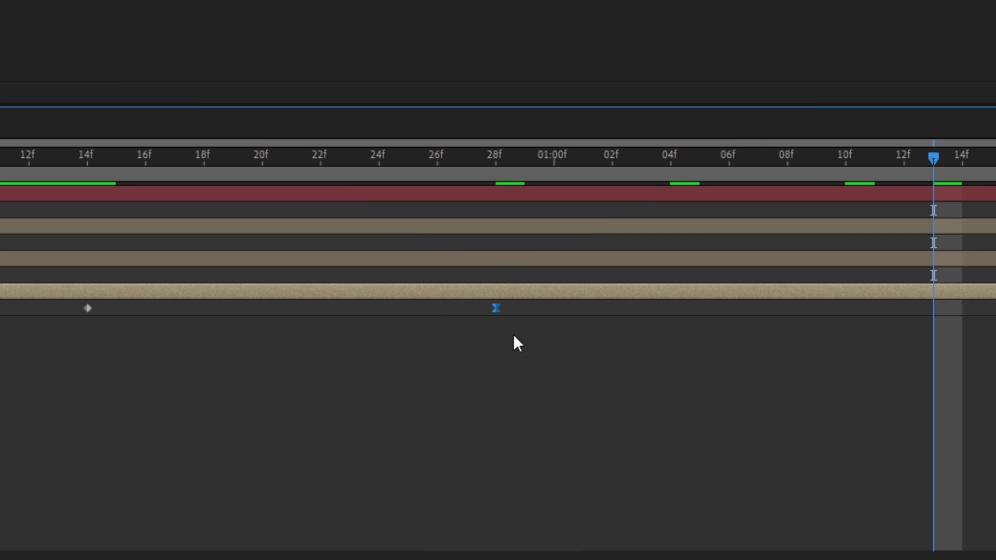
ctrl+click(495, 309)
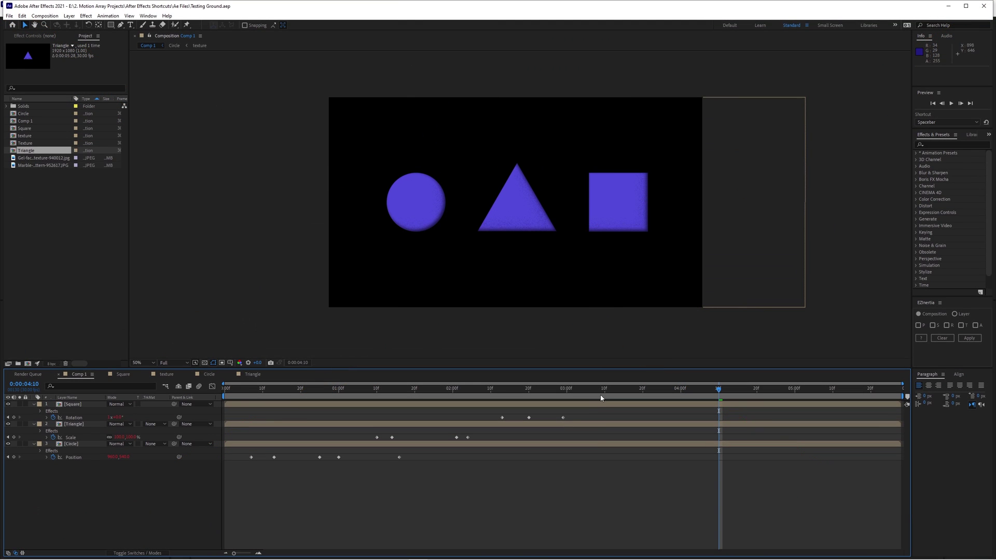
Step: Scrub the animation, then jump between the Rotation, Scale and Position keyframes using J and K
drag(393, 395, 509, 388)
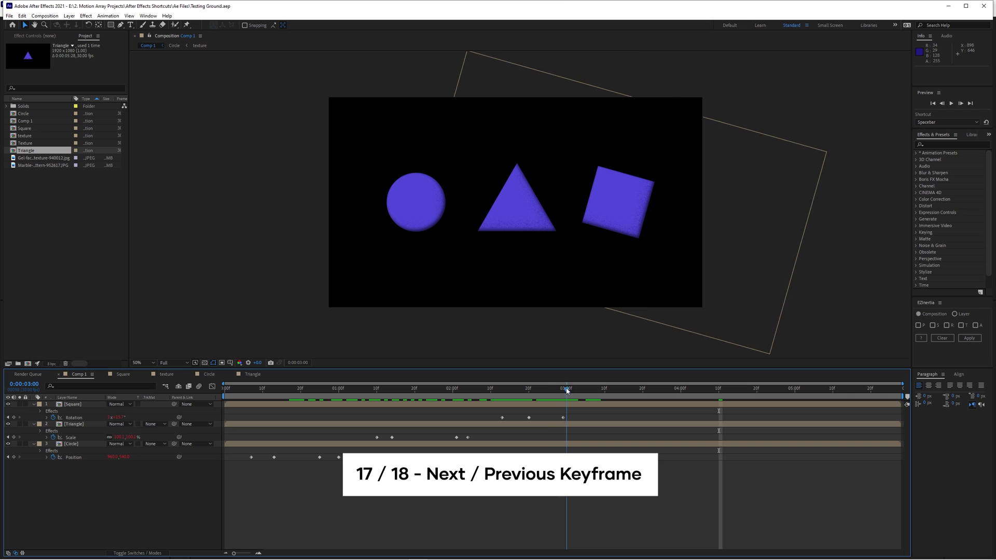
key(j)
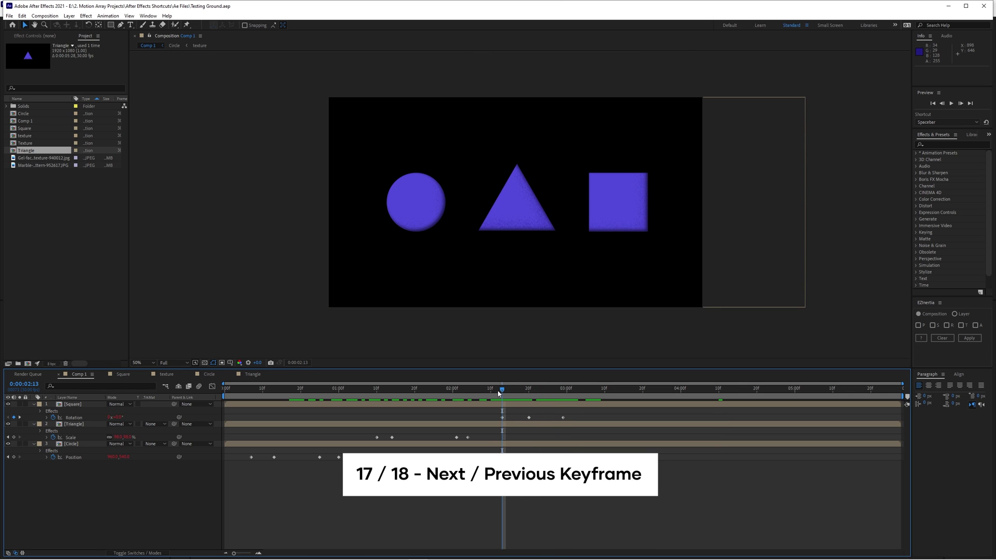
key(j)
key(j)
key(j)
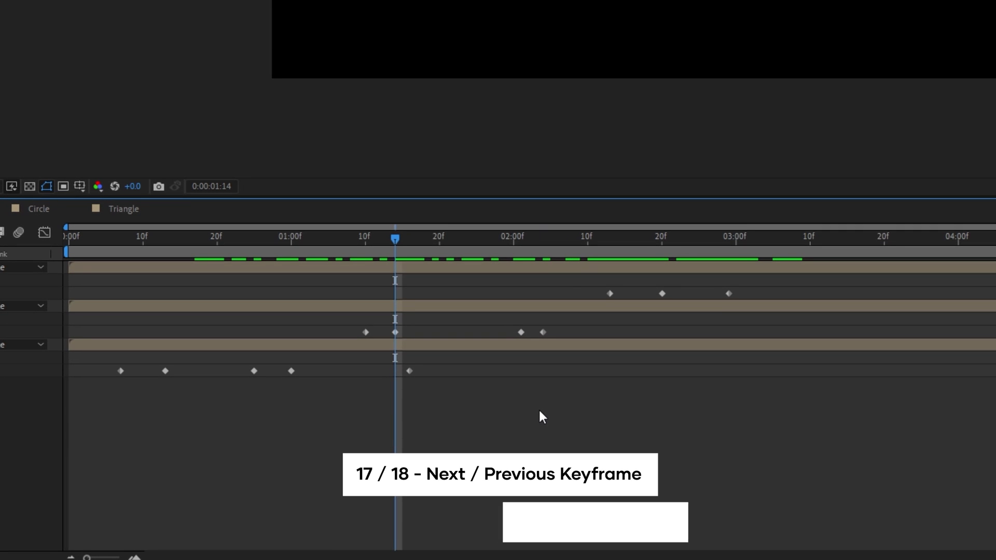
key(k)
key(k)
key(k)
key(k)
key(k)
key(k)
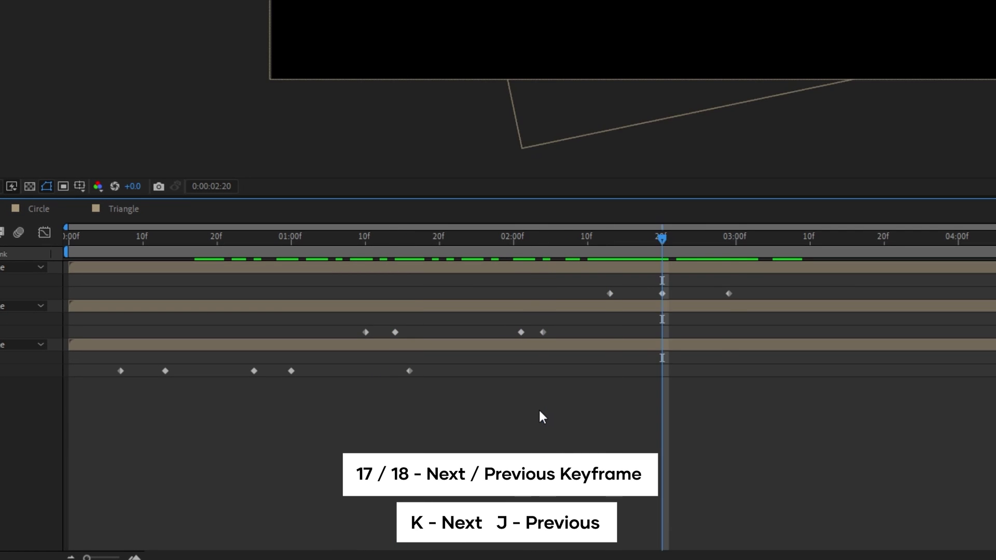
key(j)
key(j)
key(j)
key(j)
key(j)
key(j)
key(j)
key(j)
key(j)
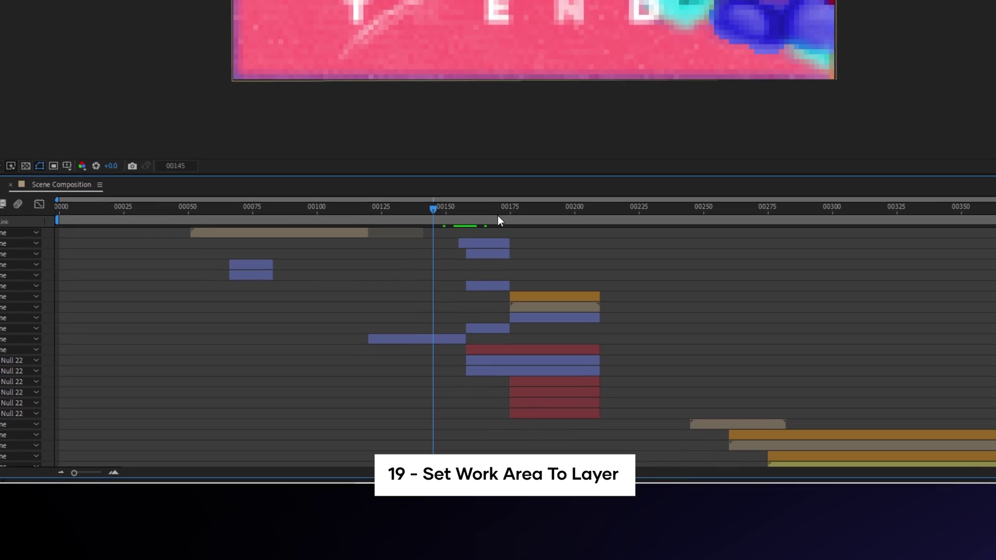
Step: Set the work area to the Null 22 layer's span (about frames 155–205) and preview it
click(512, 349)
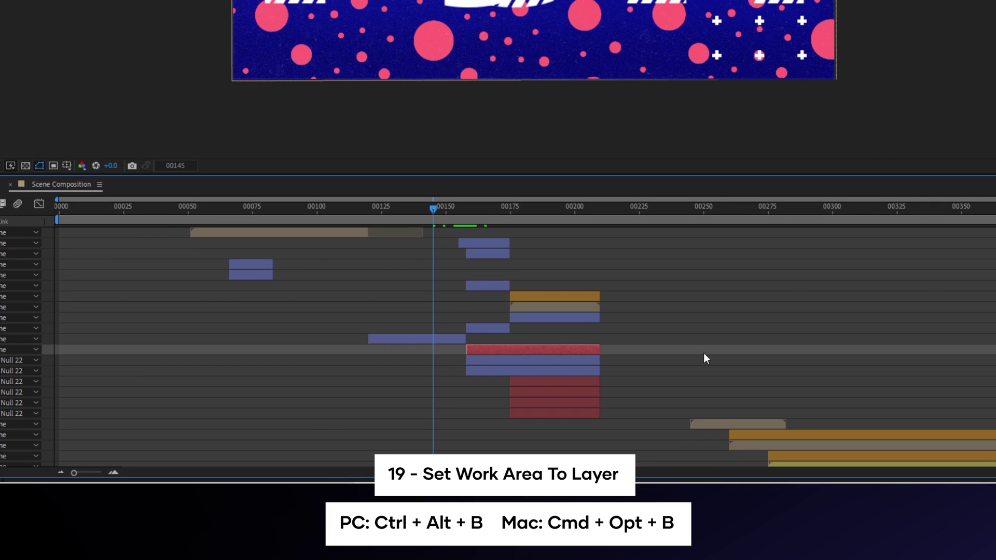
key(ctrl+alt+b)
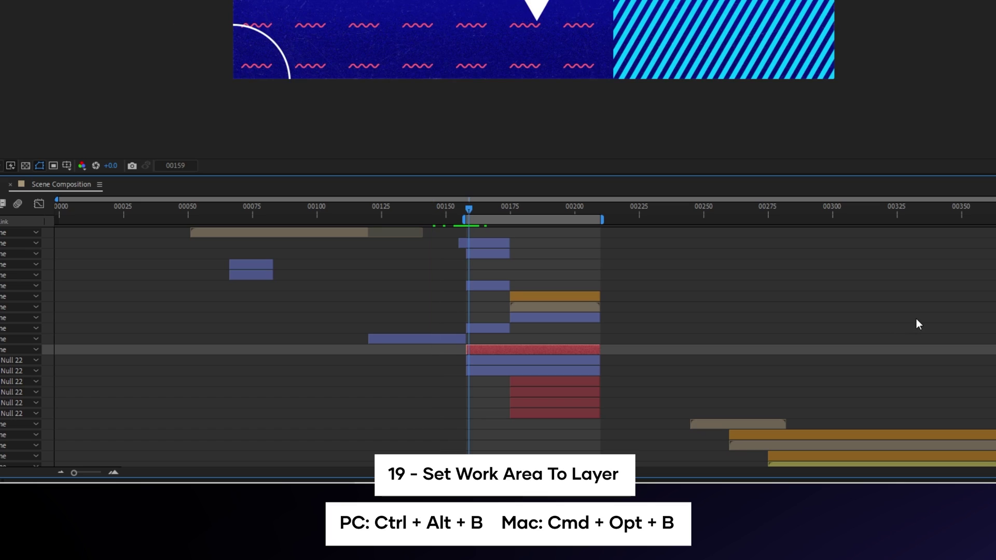
key(space)
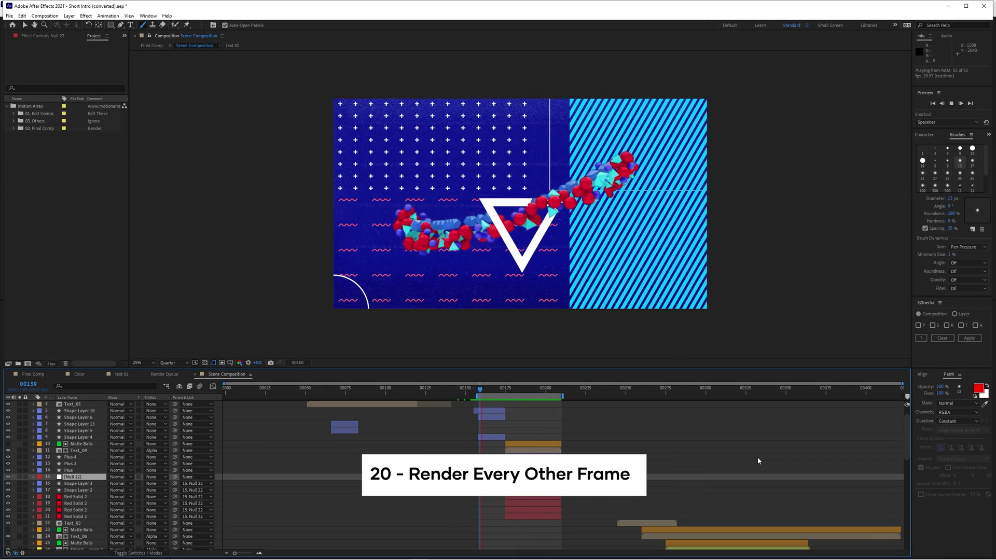
Step: Preview rendering every other frame with Shift+0, then zoom the timeline in and back out
key(space)
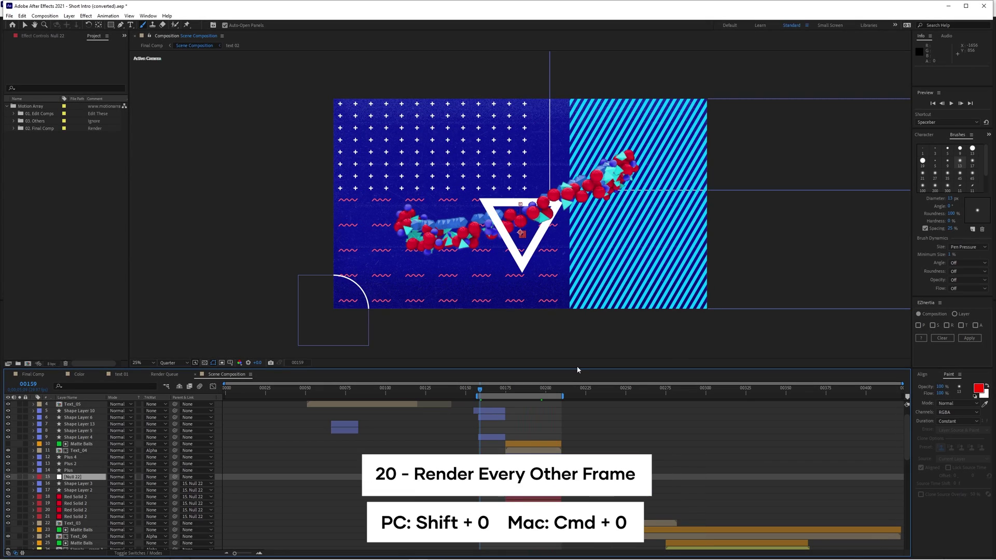
key(shift+0)
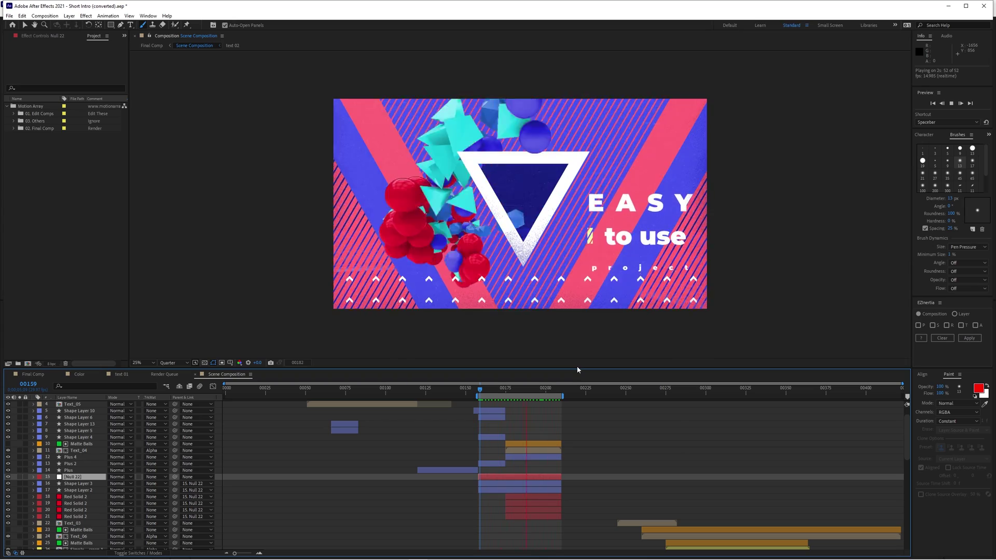
key(space)
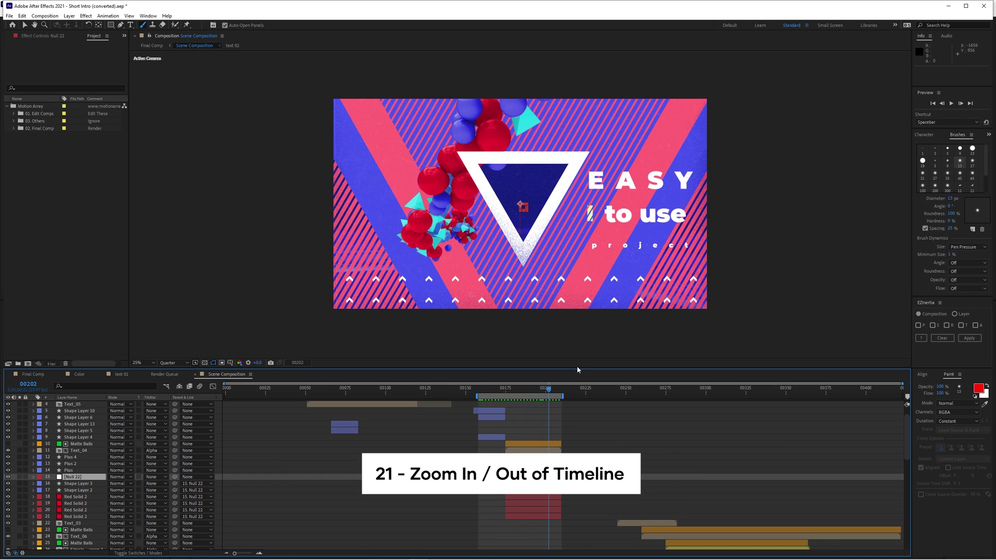
key(equal)
key(equal)
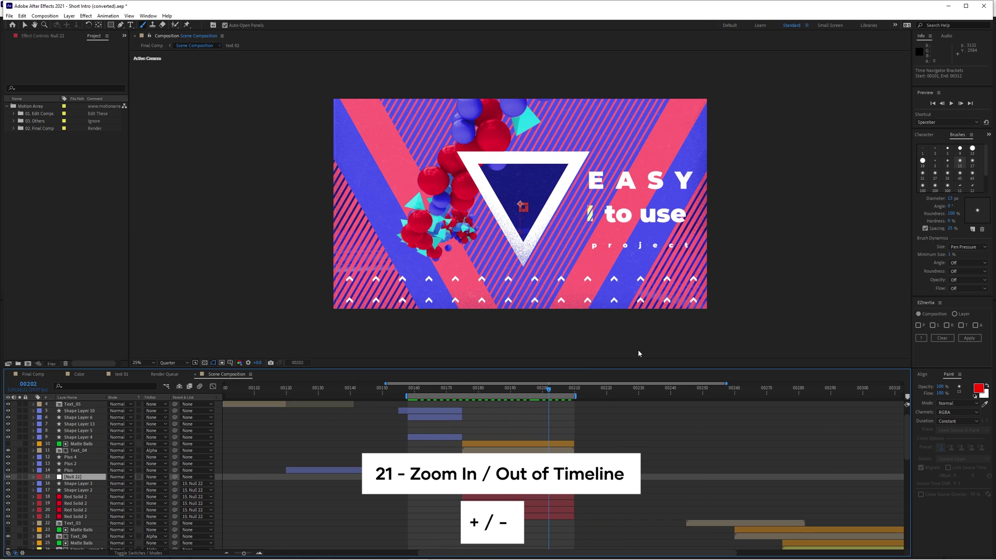
key(minus)
key(minus)
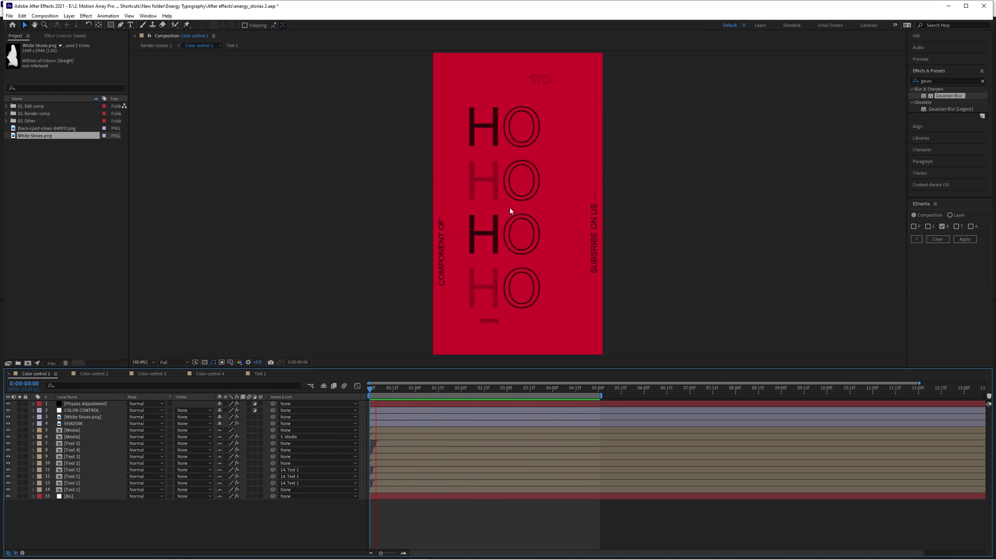
Step: Replace the White Shoes.png layer with the black sneaker image while keeping its keyframes
click(473, 416)
key(u)
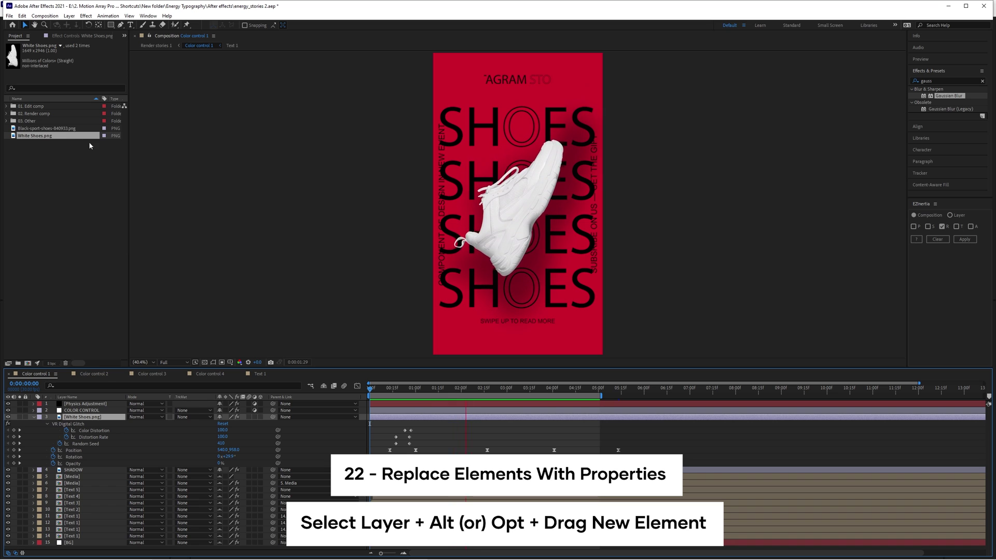
drag(53, 131, 468, 418)
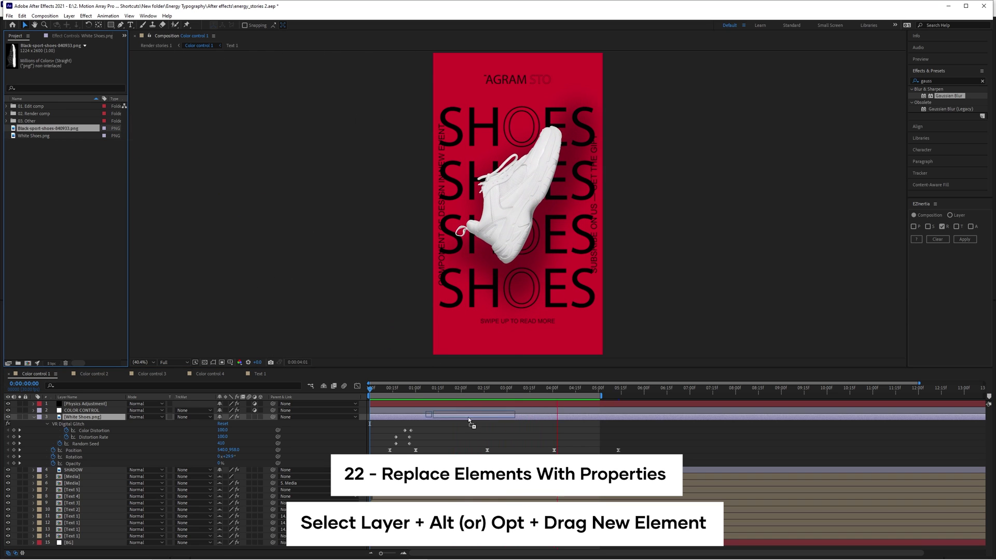
drag(480, 453, 481, 453)
Step: Confirm the keyframes survived, then swap the layer source back to White Shoes.png
key(u)
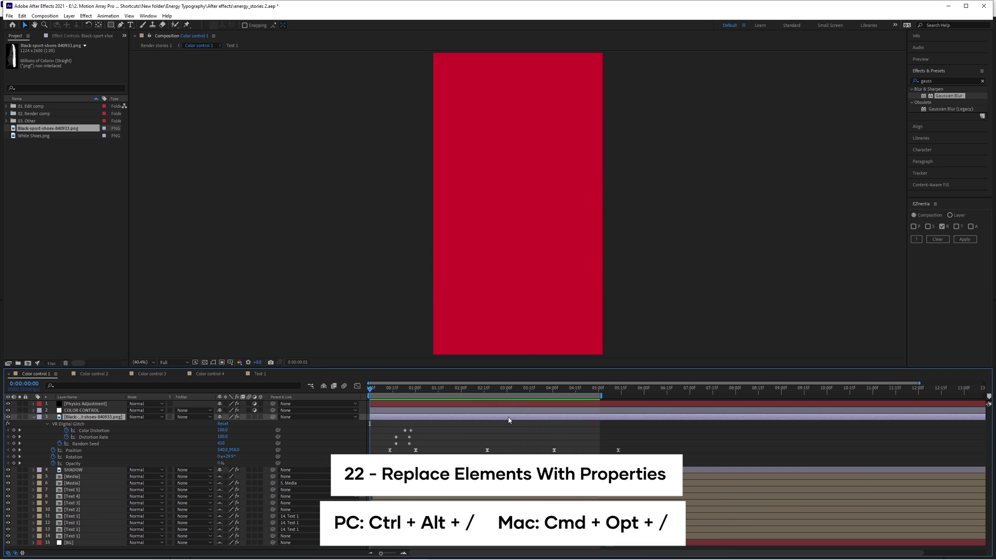
click(44, 137)
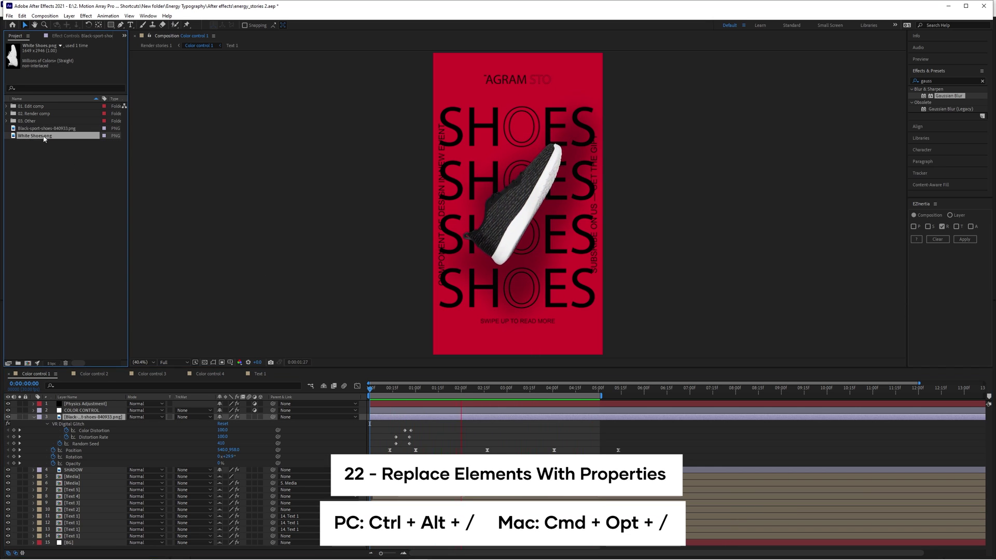
key(ctrl+alt+slash)
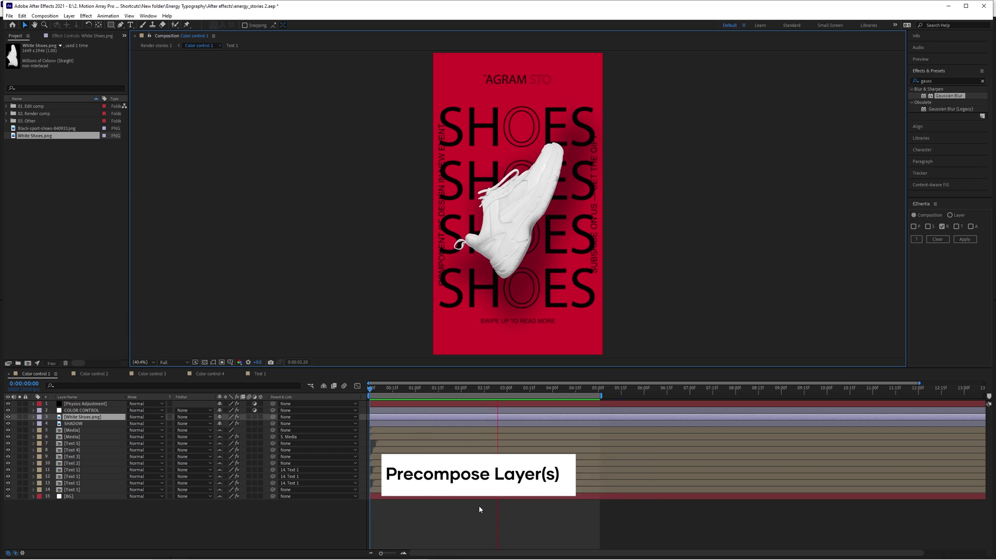
Step: Select all the shoe poster's layers and precompose them into a new composition named 'New Compos'
click(78, 496)
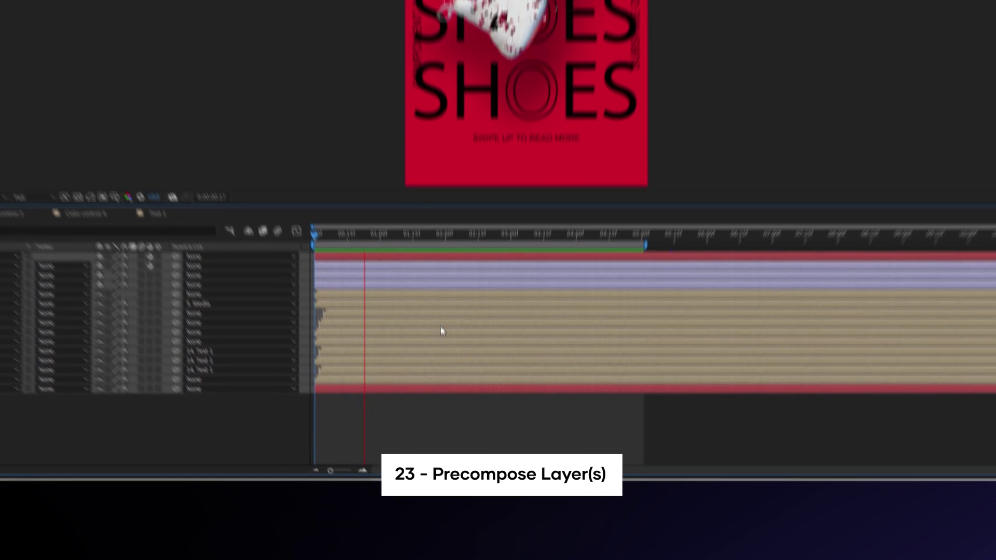
right_click(461, 448)
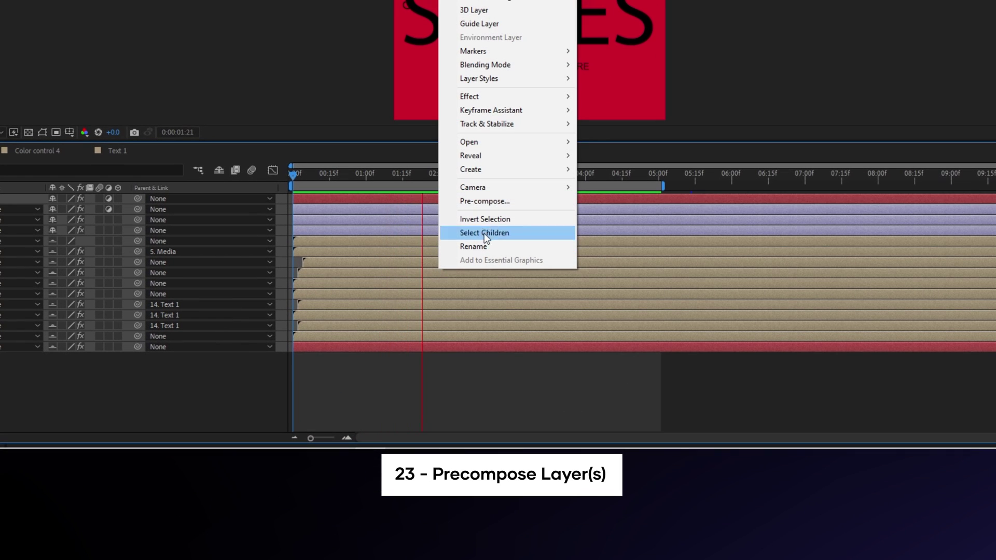
click(379, 310)
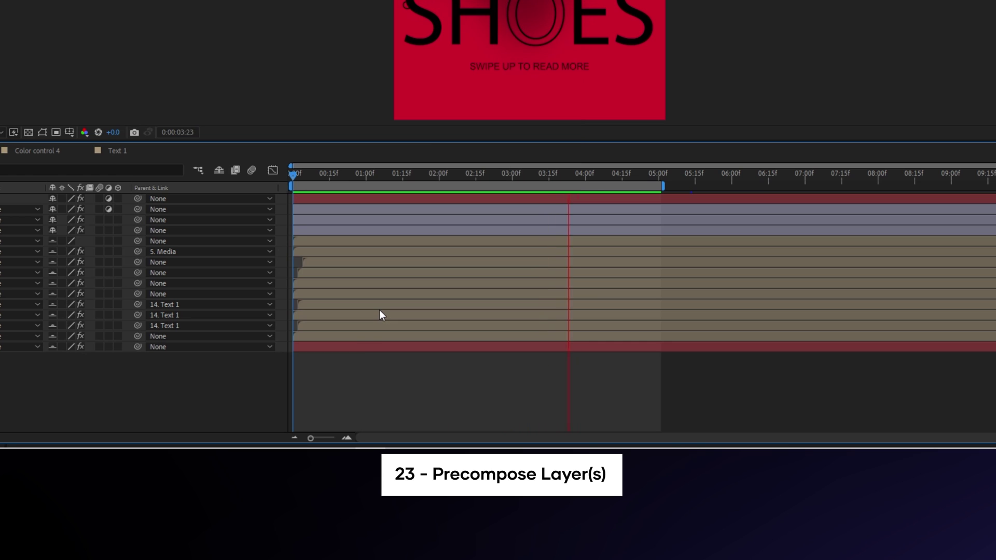
key(ctrl+a)
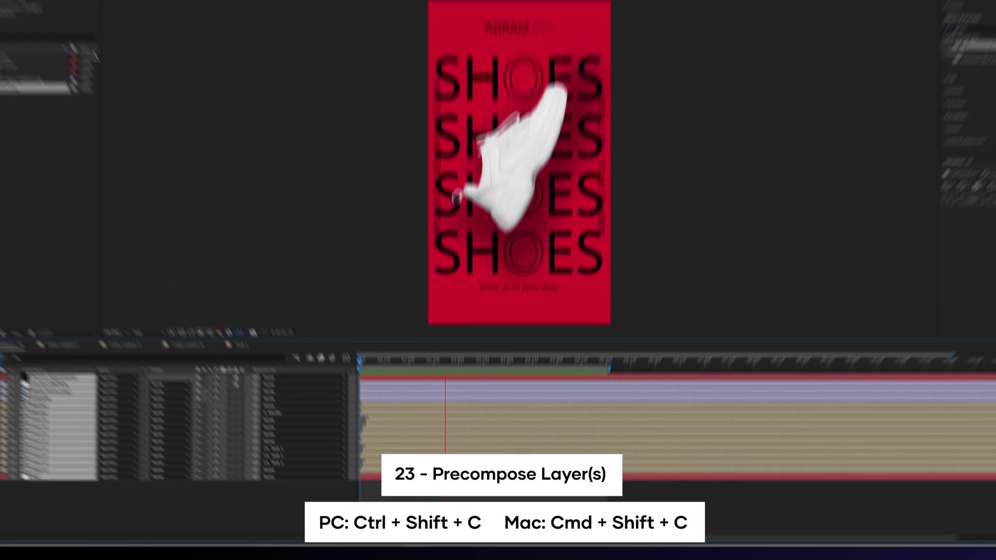
key(ctrl+shift+c)
text(New)
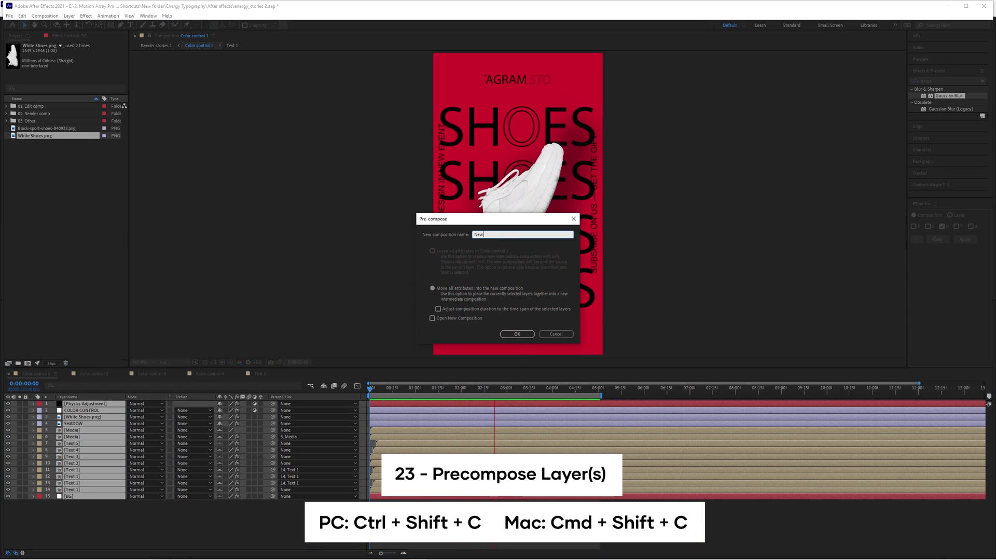
text( Composition)
key(Return)
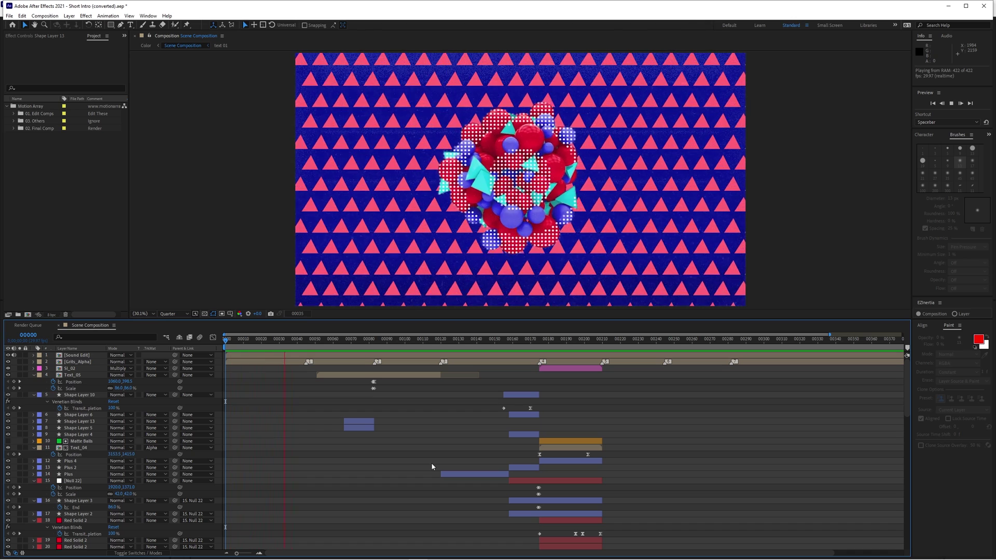
Step: Expand the Timeline panel to fill the whole window with the ~ key
scroll(432, 467, down, 6)
scroll(433, 467, down, 10)
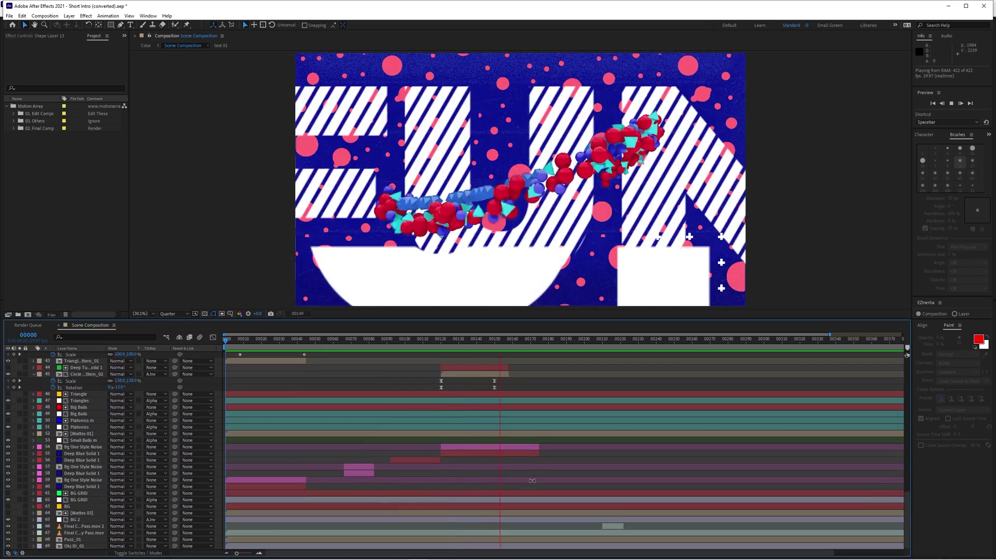
scroll(433, 467, up, 8)
scroll(561, 484, up, 3)
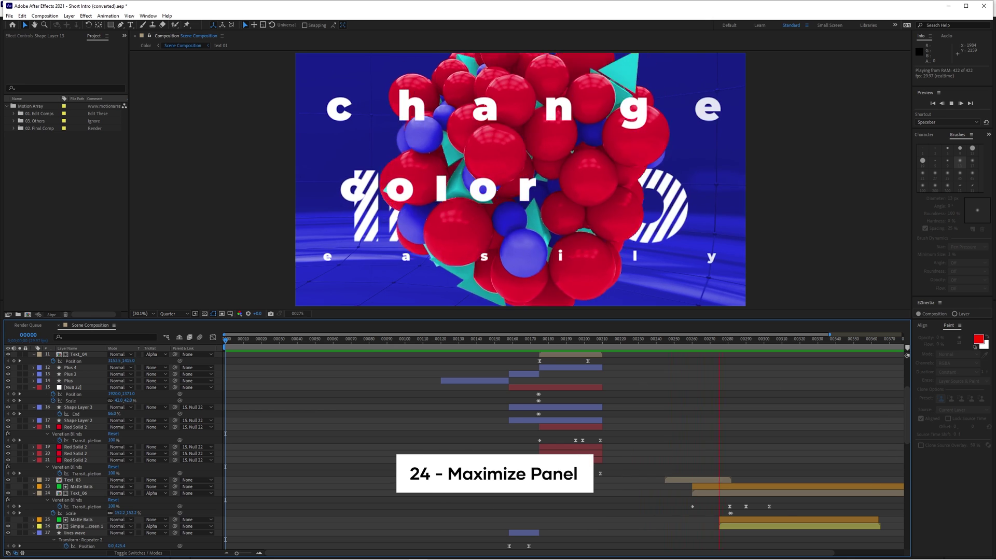
scroll(431, 493, up, 5)
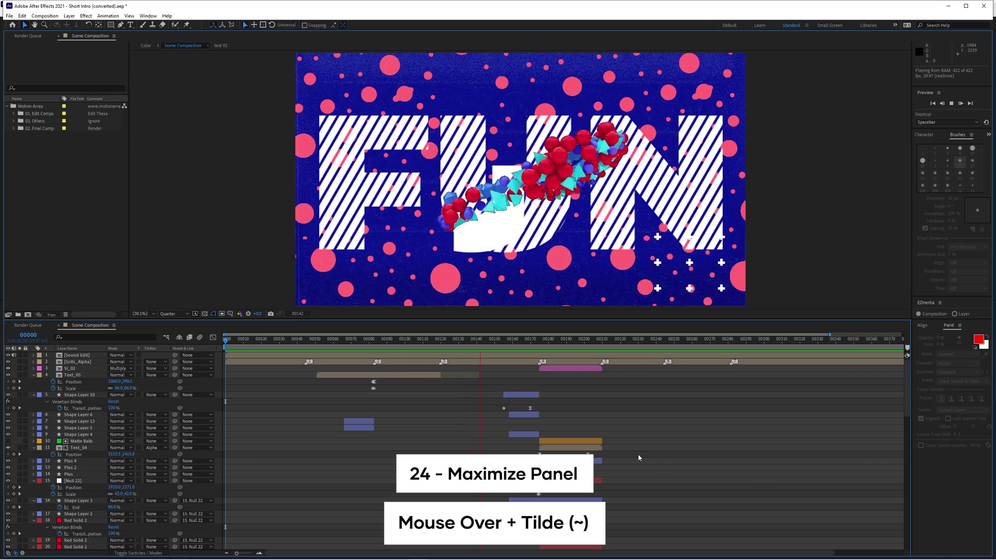
key(grave)
Step: Restore the Timeline, then toggle the Composition viewer to full-window and back
scroll(621, 299, down, 5)
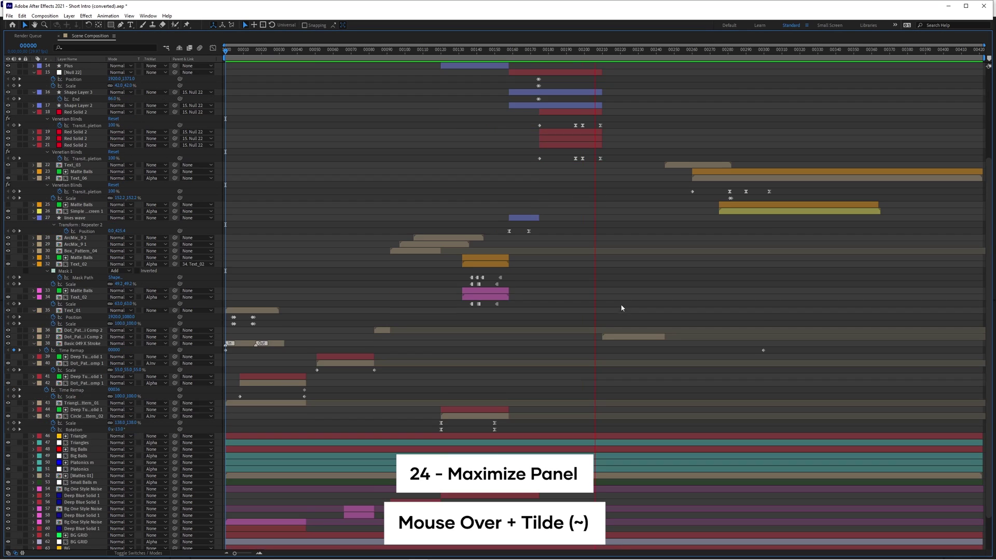
scroll(639, 442, up, 5)
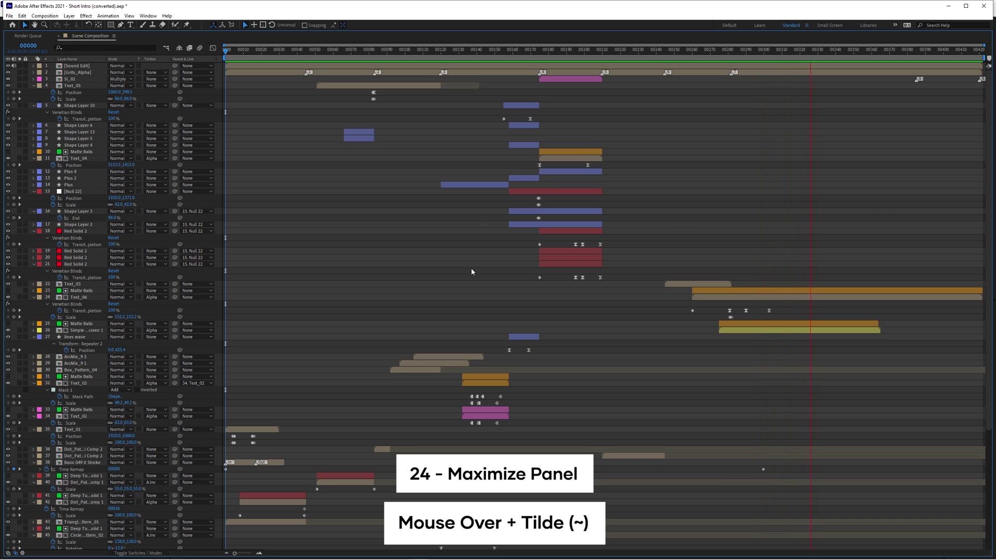
key(grave)
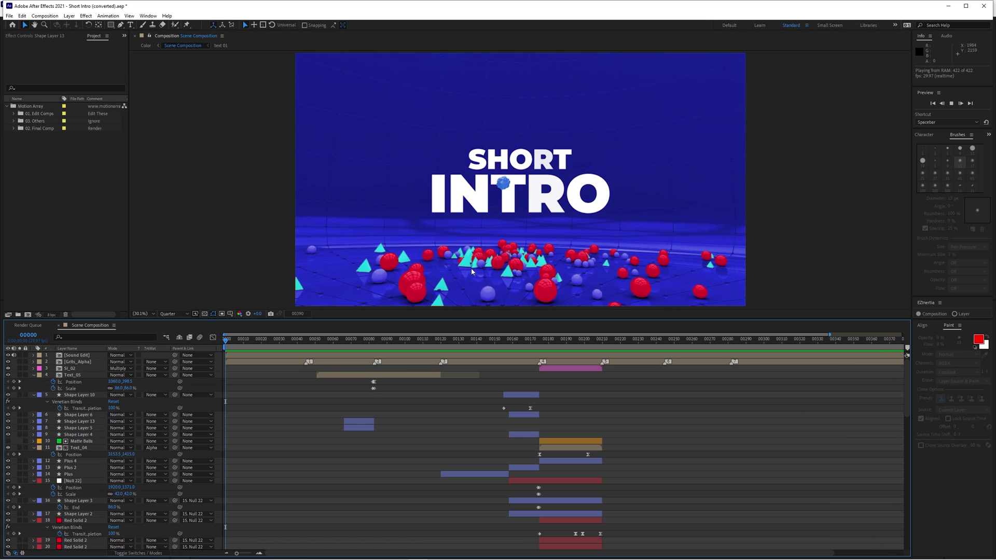
key(grave)
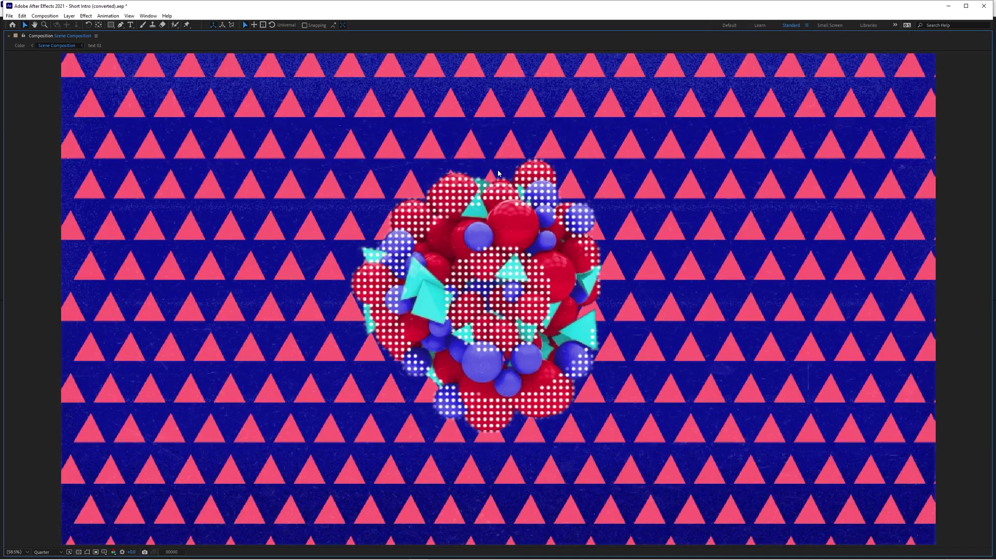
key(grave)
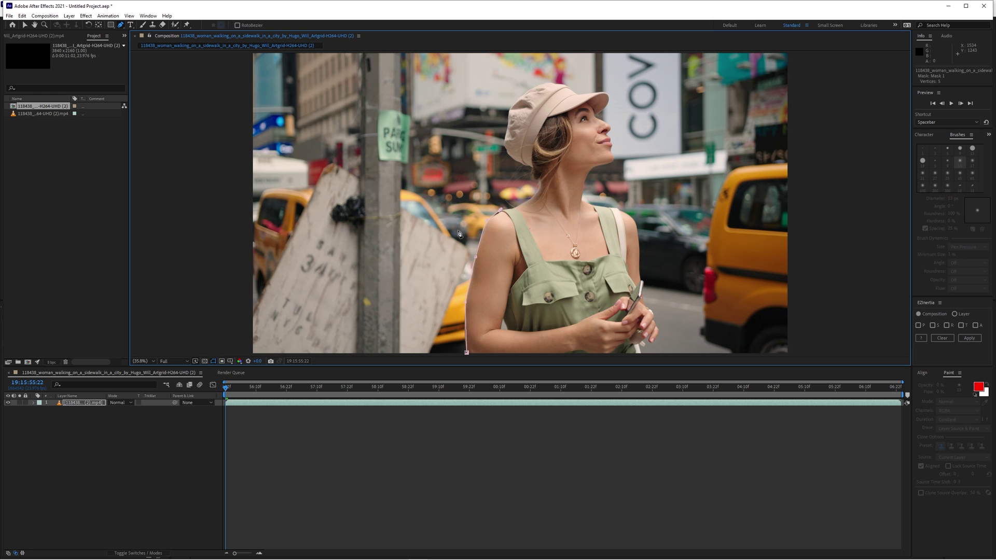
Step: Set the viewer magnification to 50% and zoom in on the woman's shoulder
click(142, 361)
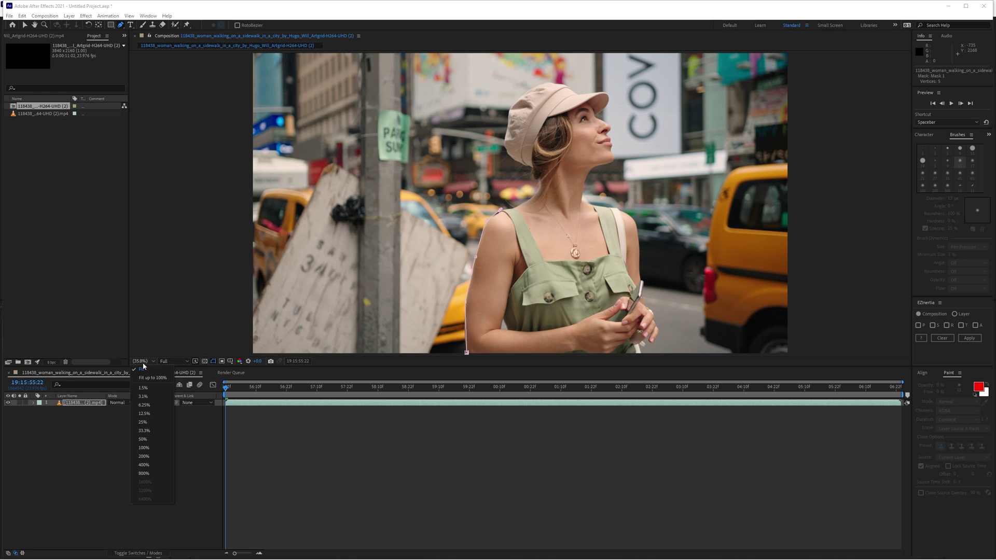
click(143, 439)
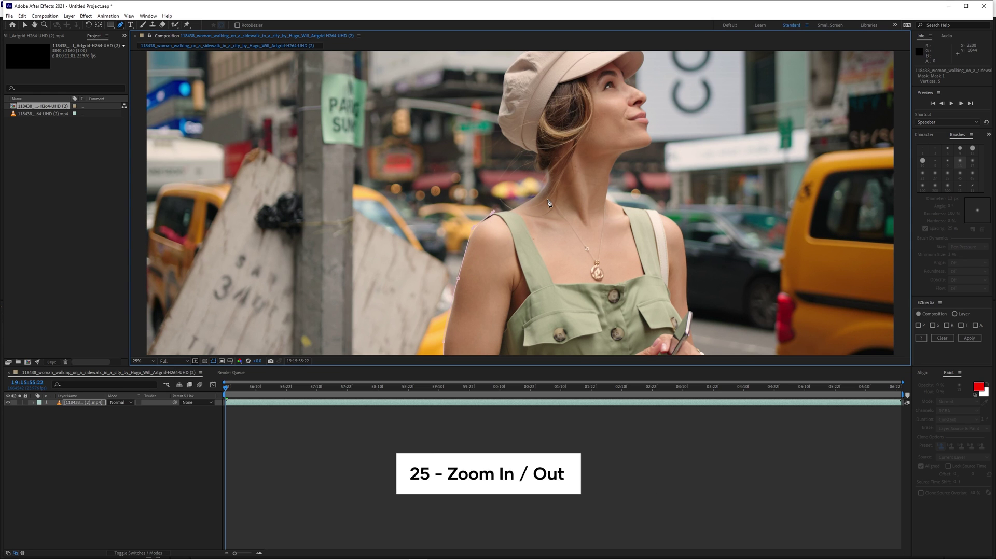
scroll(549, 203, down, 2)
scroll(509, 218, up, 6)
scroll(363, 231, down, 2)
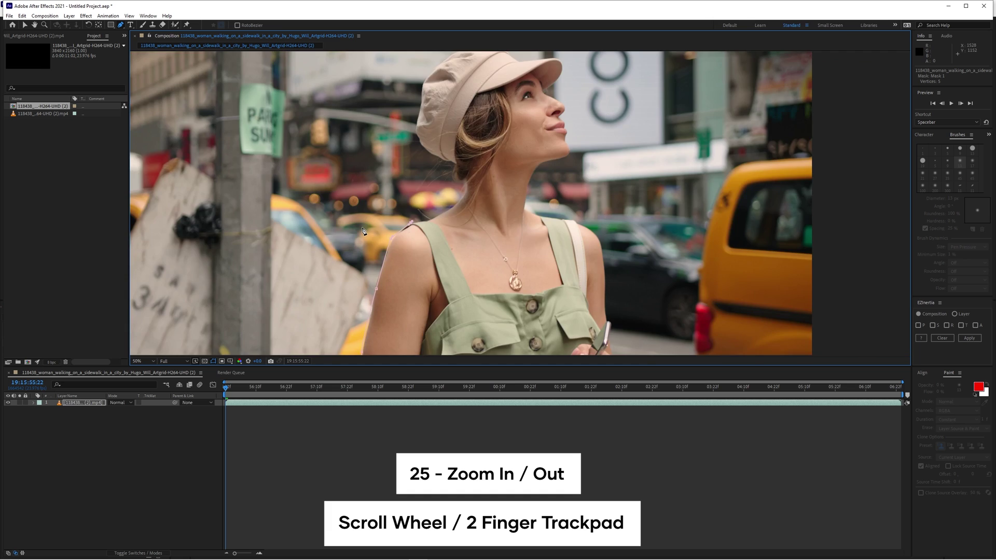
scroll(364, 231, down, 2)
scroll(519, 207, up, 2)
scroll(536, 204, down, 2)
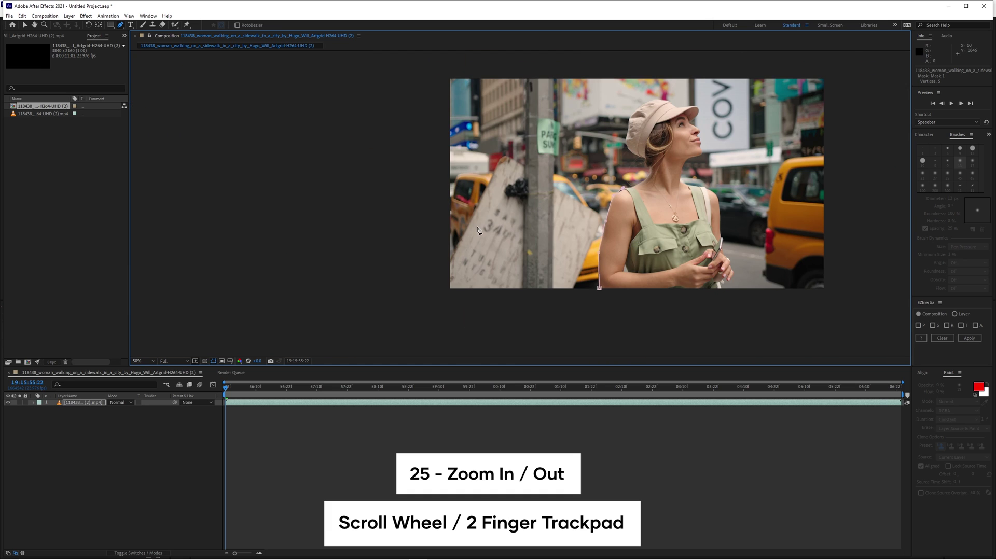
scroll(477, 230, up, 2)
scroll(567, 211, down, 2)
scroll(788, 174, up, 2)
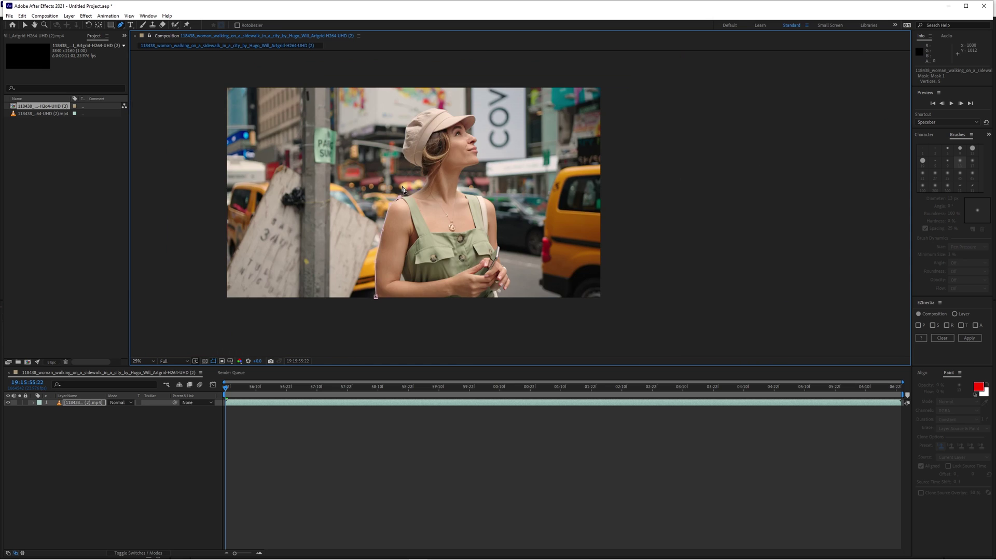
scroll(404, 190, up, 2)
drag(404, 189, 436, 222)
scroll(473, 207, up, 2)
Step: Add Pen-tool mask vertices along the woman's shoulder and up toward her neck
click(408, 210)
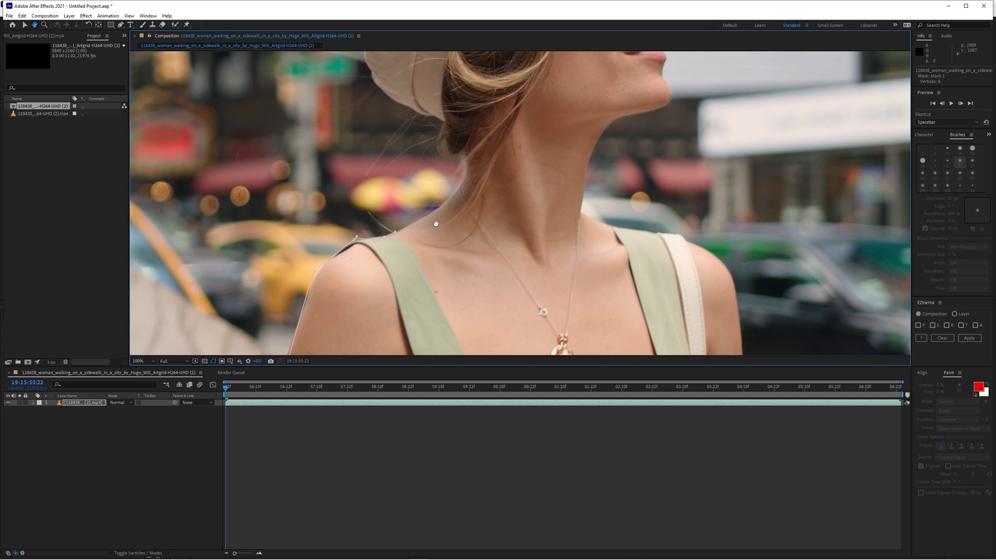
click(435, 211)
drag(456, 188, 440, 222)
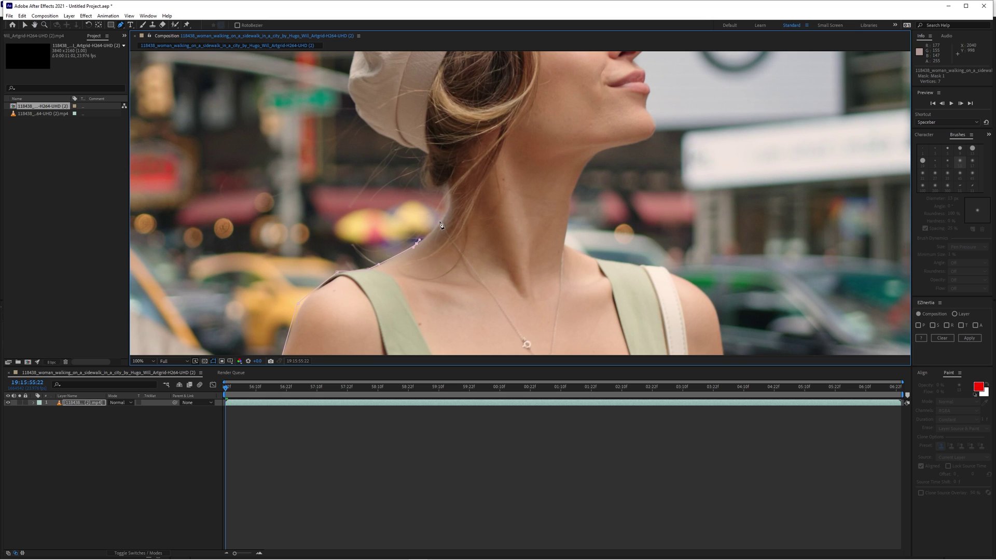
click(449, 205)
drag(446, 183, 505, 191)
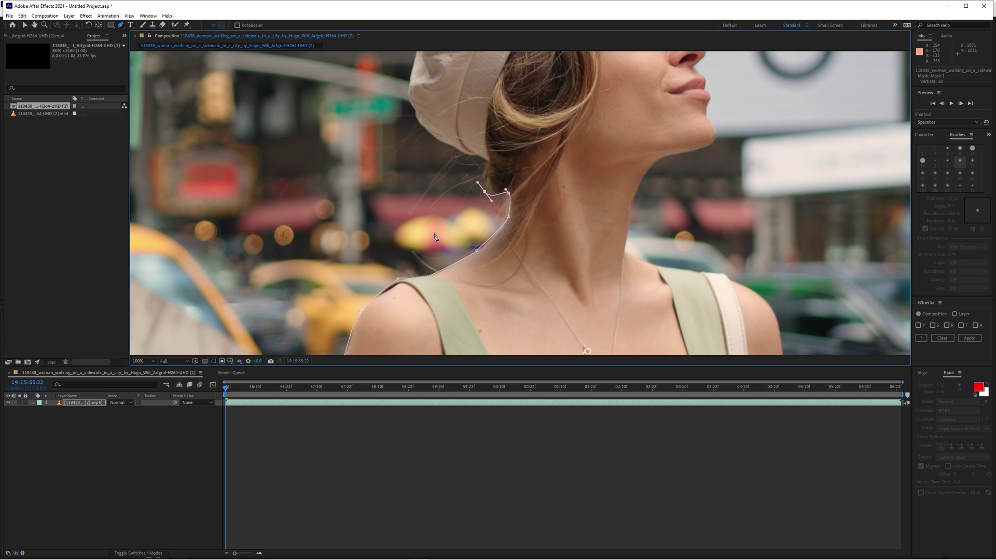
scroll(343, 294, down, 6)
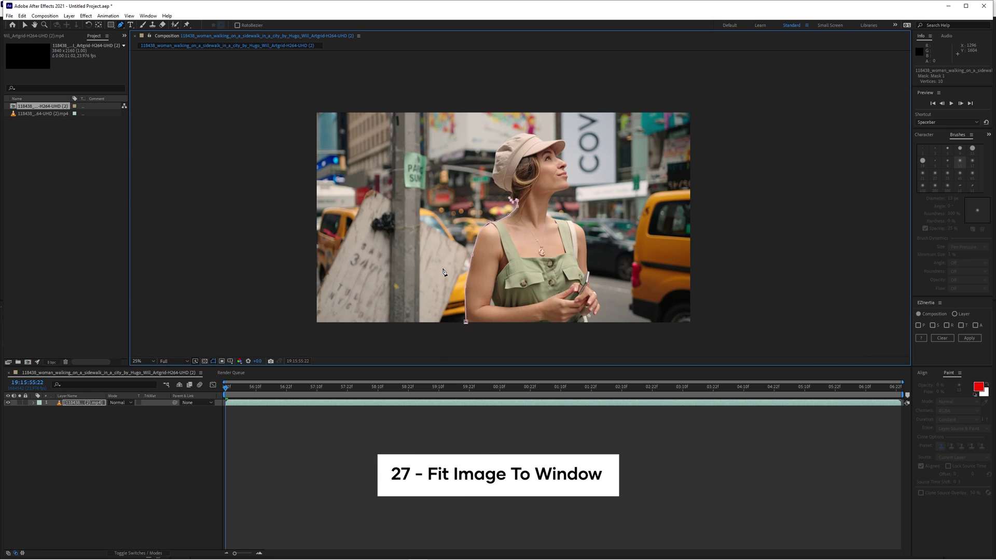
Step: Fit the sidewalk frame to the viewer with Shift+\ and hide the mask outline with Ctrl+Shift+H
scroll(478, 245, up, 2)
scroll(520, 173, down, 1)
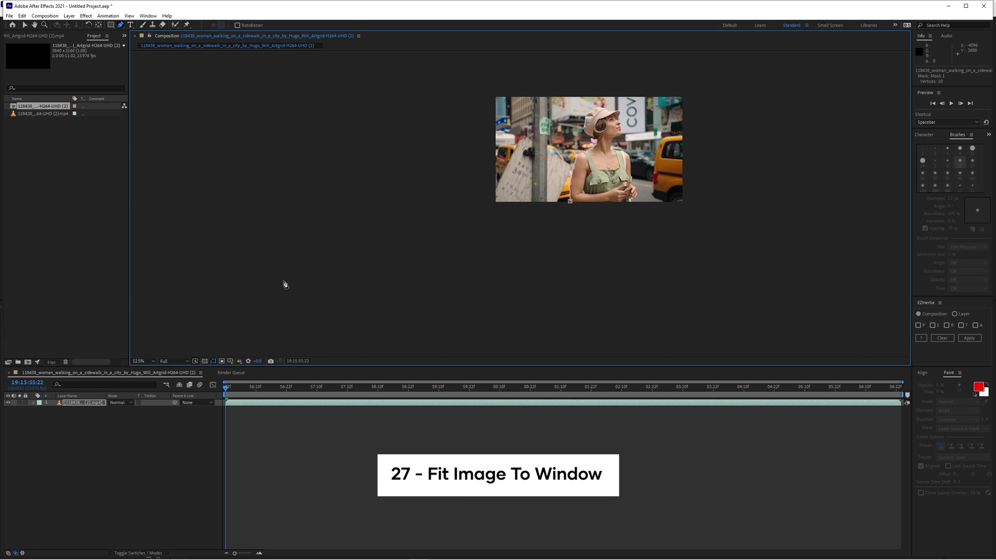
click(143, 361)
click(513, 362)
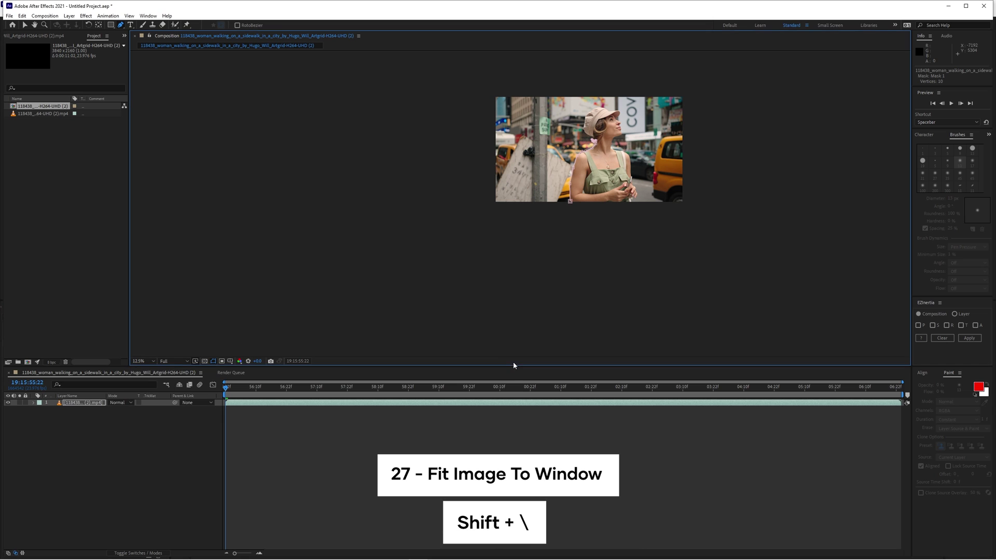
key(shift+backslash)
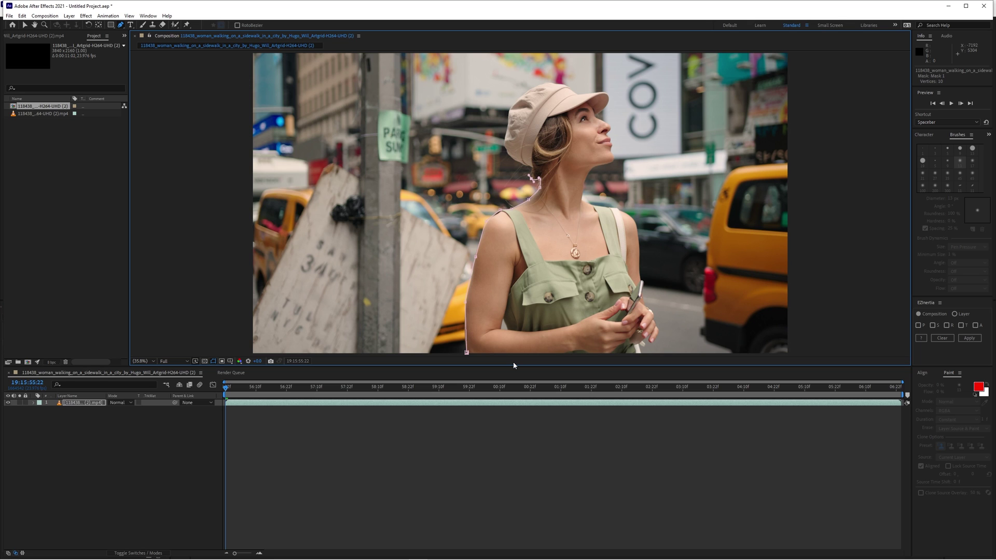
key(ctrl+shift+h)
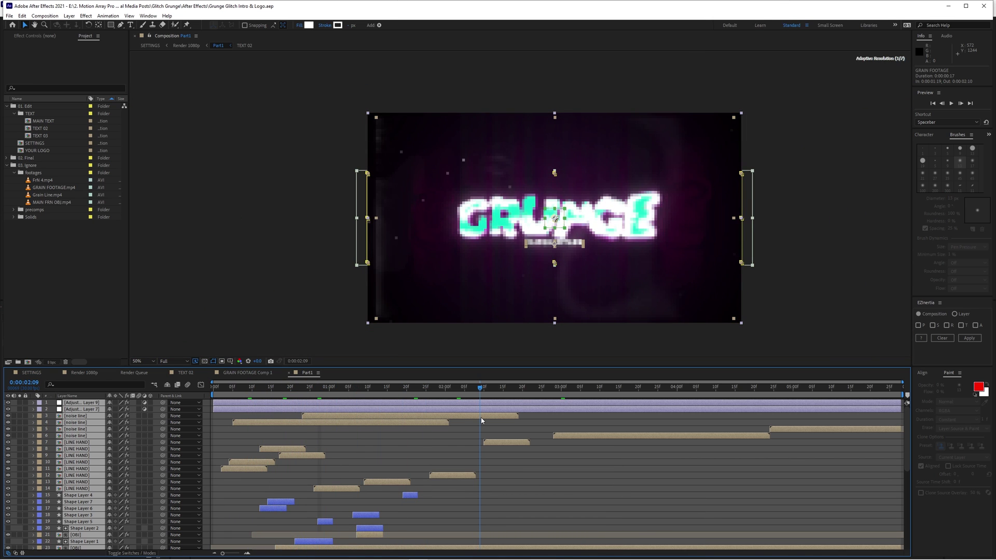
Step: Deselect all Part1 layers and add the current frame to the Render Queue as a still
click(482, 421)
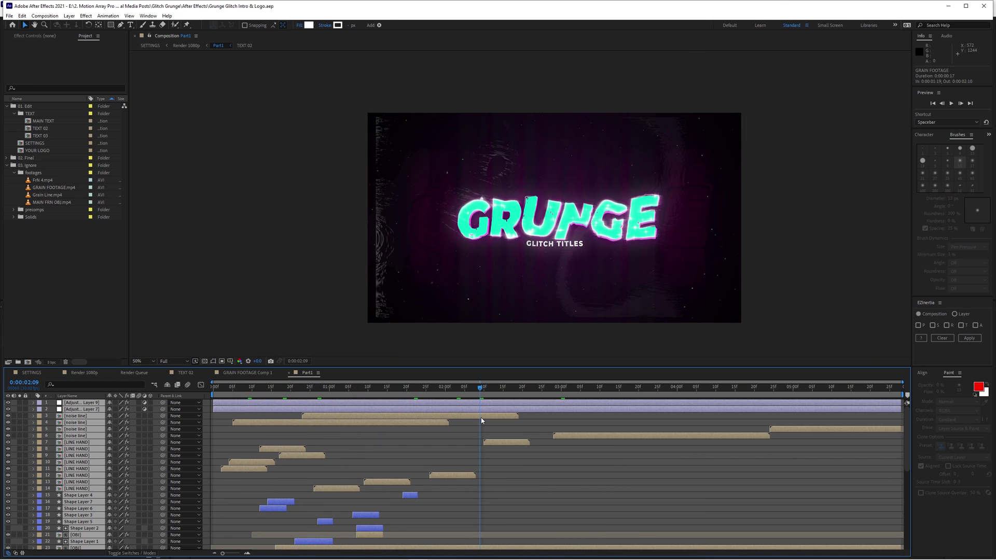
click(481, 423)
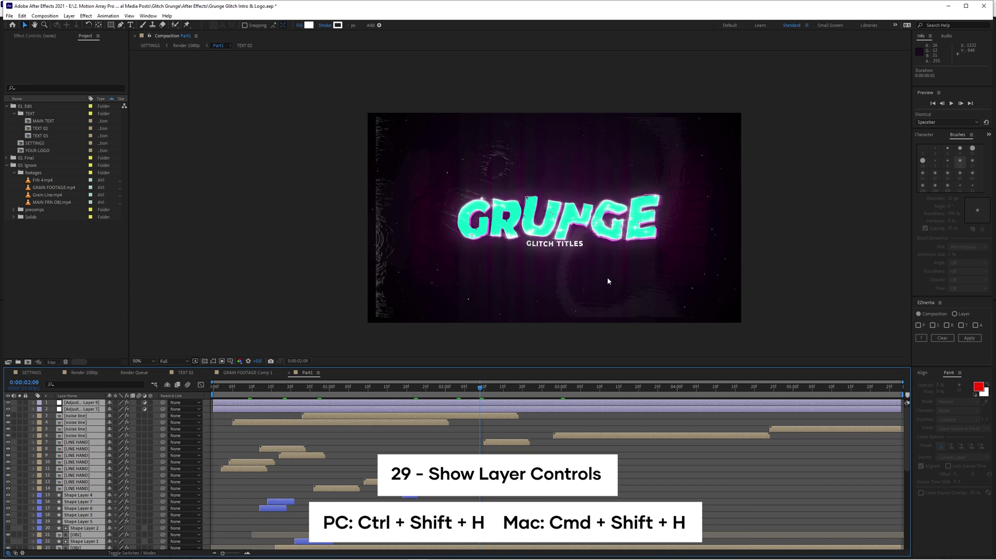
key(ctrl+alt+s)
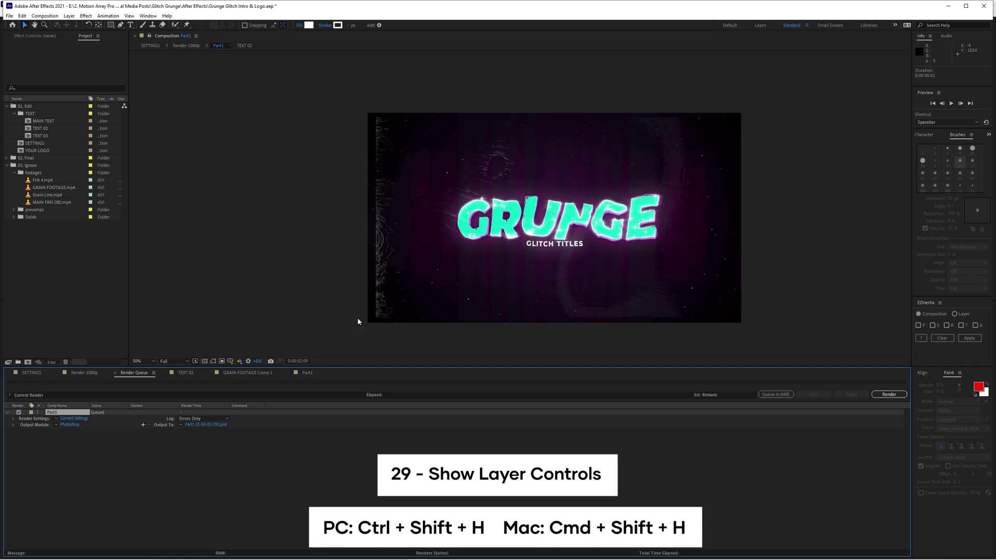
Step: Switch the queued still's output format to JPEG Sequence and render Part1 (0-00-02-09).jpg
click(69, 427)
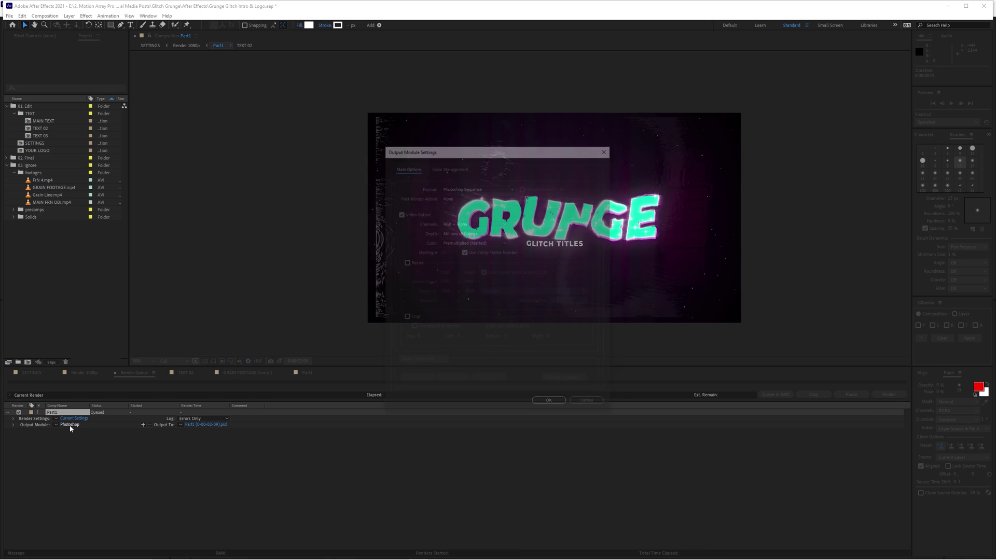
click(482, 188)
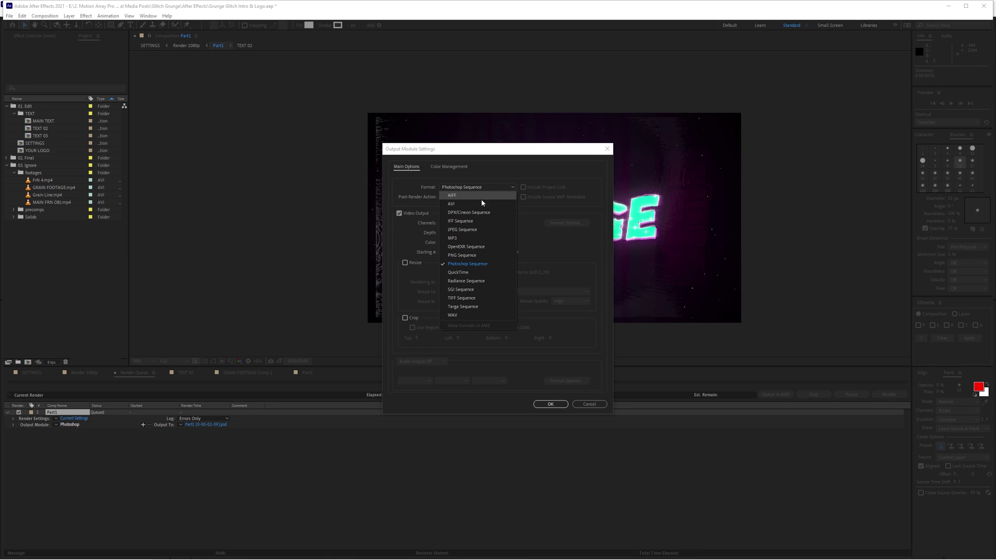
click(483, 226)
click(551, 404)
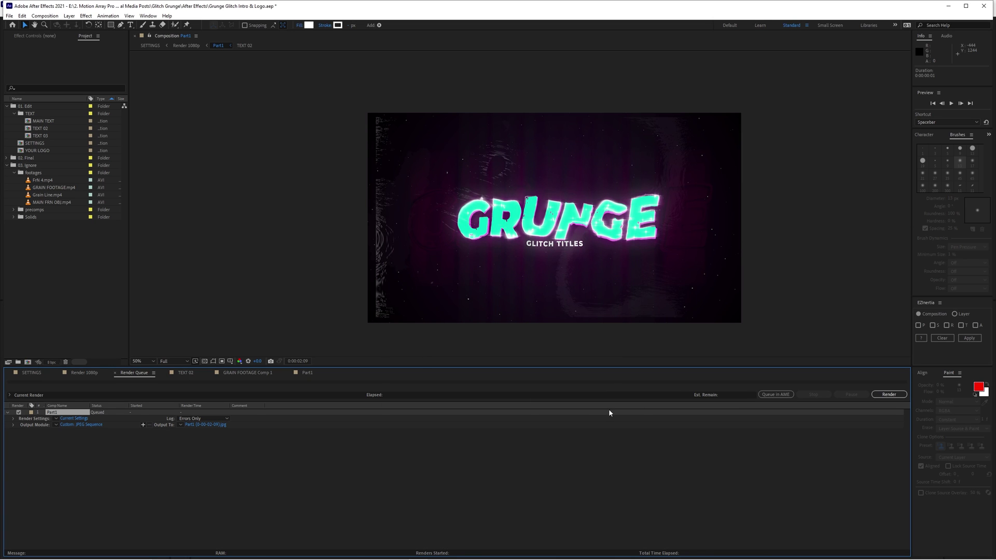
click(879, 395)
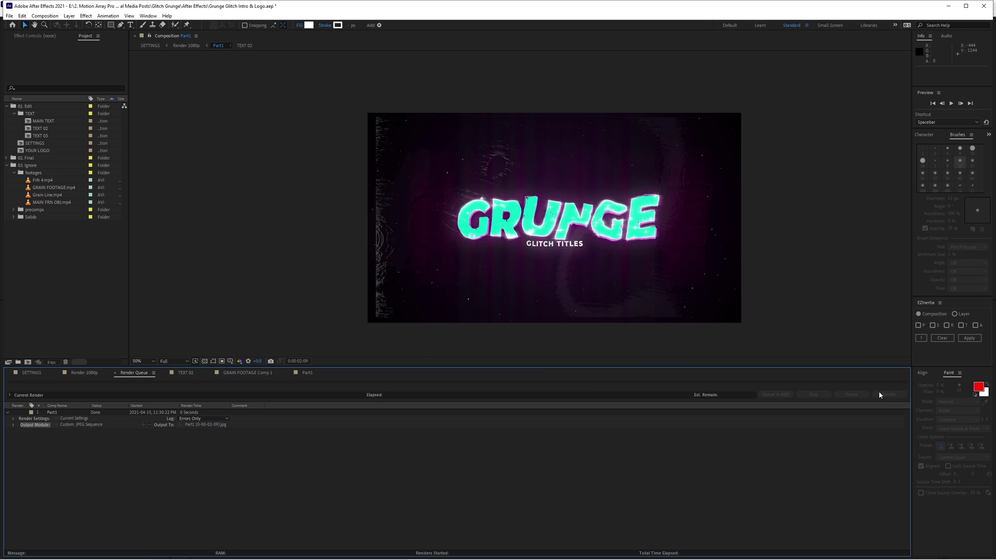
Step: From the Part1 timeline, bring up the Keyboard Shortcuts window with its keyboard map
click(307, 374)
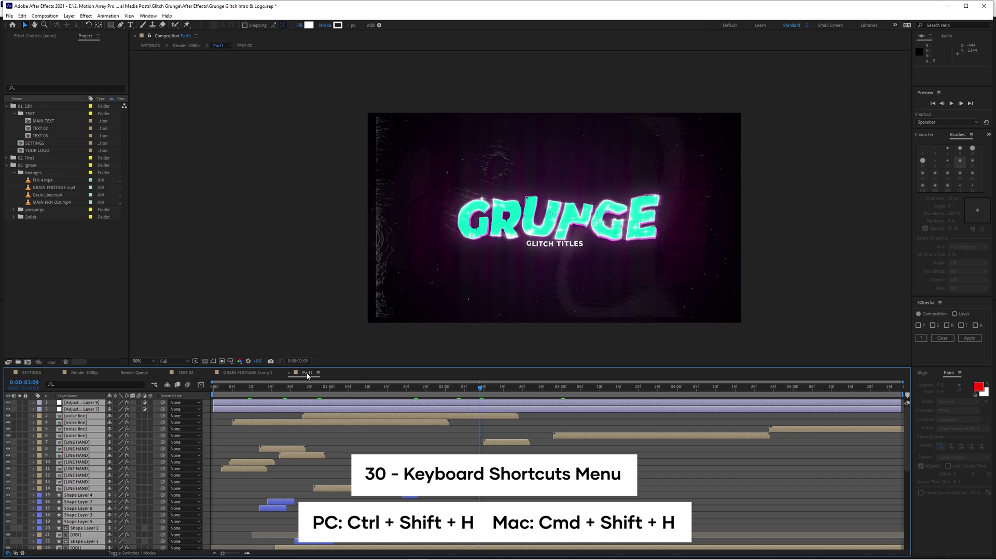
key(ctrl+shift+h)
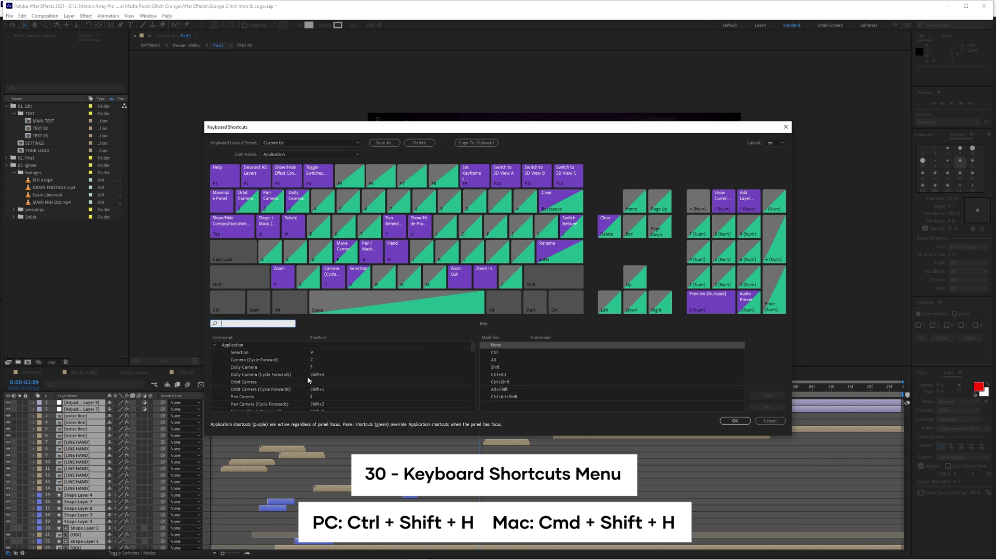
mouse_move(470, 348)
mouse_down()
mouse_move(478, 396)
mouse_move(471, 350)
mouse_move(462, 354)
mouse_up()
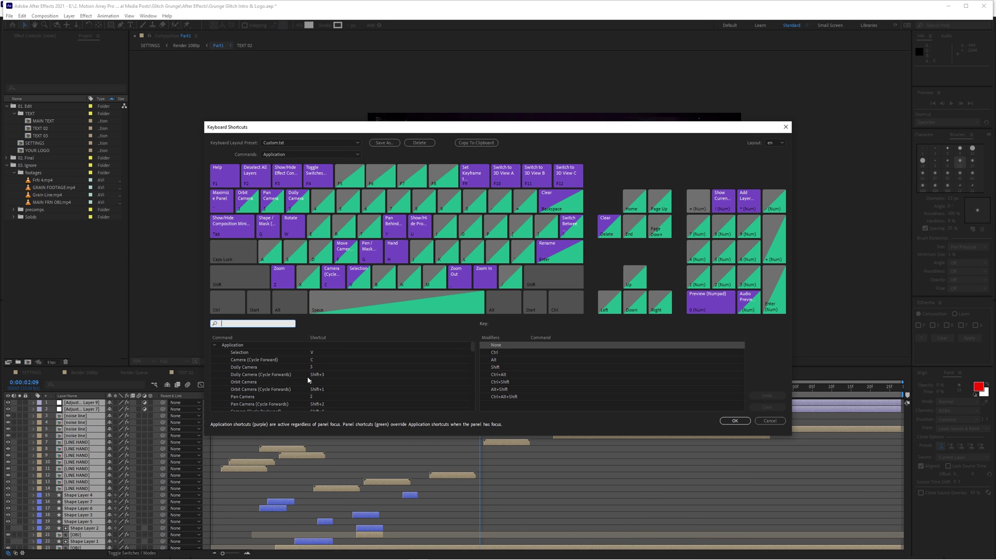